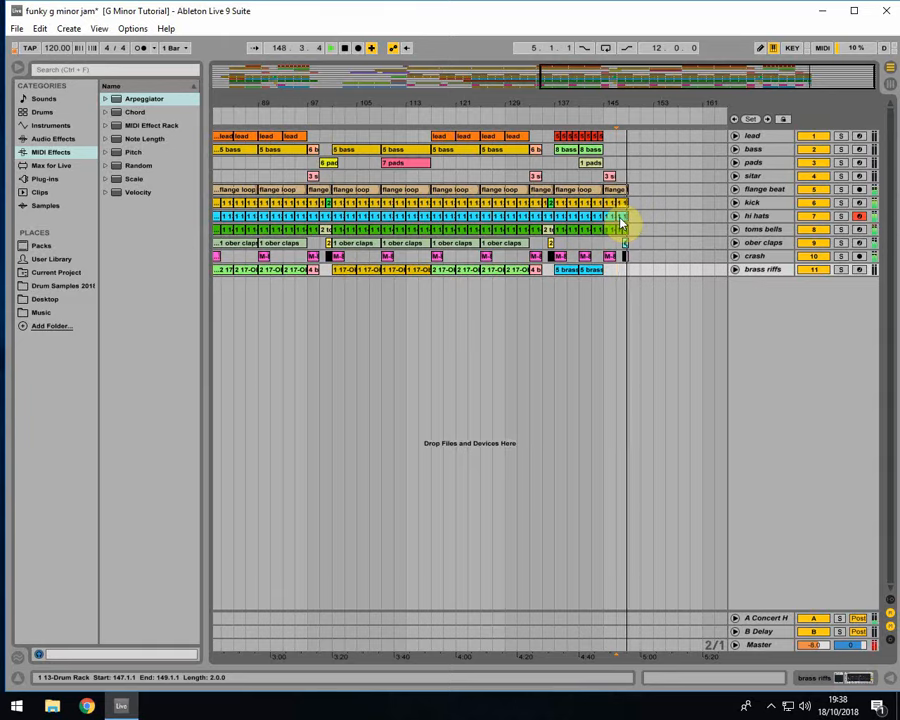
# - Extend the kick pattern from bar 149 to bar 157 and copy the eight-bar 5 bass clip to bar 149
pyautogui.moveTo(645, 95); pyautogui.dragTo(532, 168)
pyautogui.moveTo(396, 204); pyautogui.dragTo(541, 201)
pyautogui.moveTo(543, 202); pyautogui.dragTo(573, 204)
pyautogui.moveTo(571, 203); pyautogui.dragTo(516, 208)
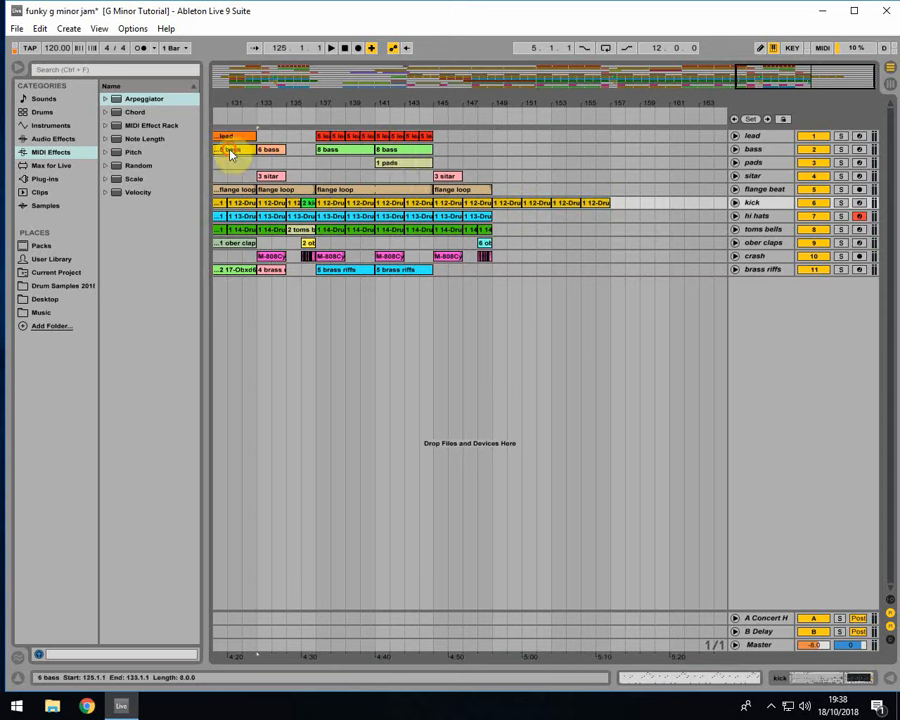
pyautogui.moveTo(425, 162); pyautogui.dragTo(585, 155)
# - Unfold the bass track and delete bars 150, 152, 154 and 156 from the copied bass clip
pyautogui.click(735, 150)
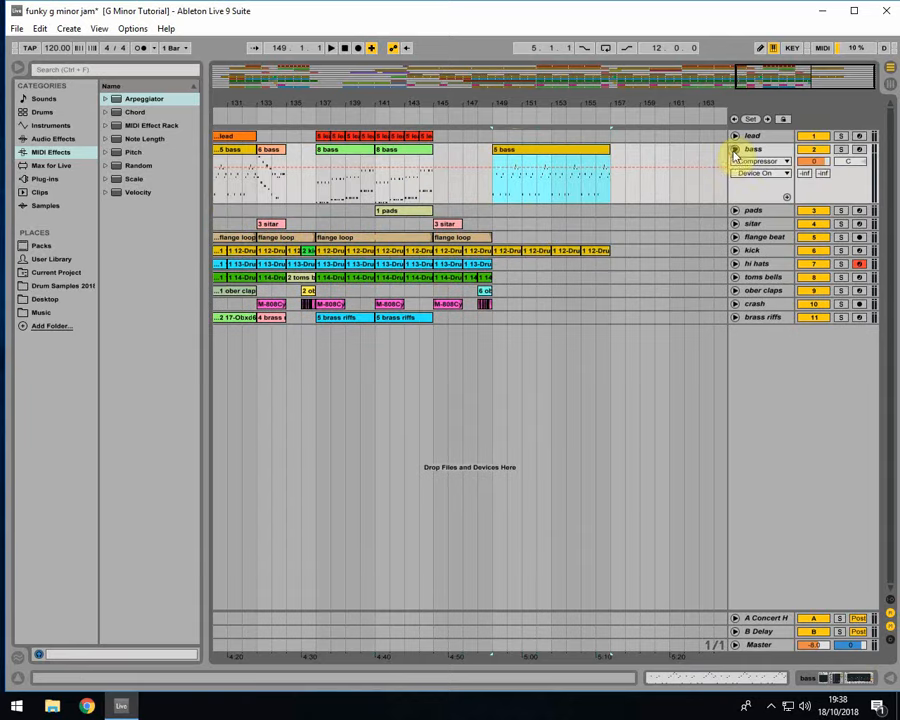
pyautogui.moveTo(511, 107); pyautogui.dragTo(485, 168)
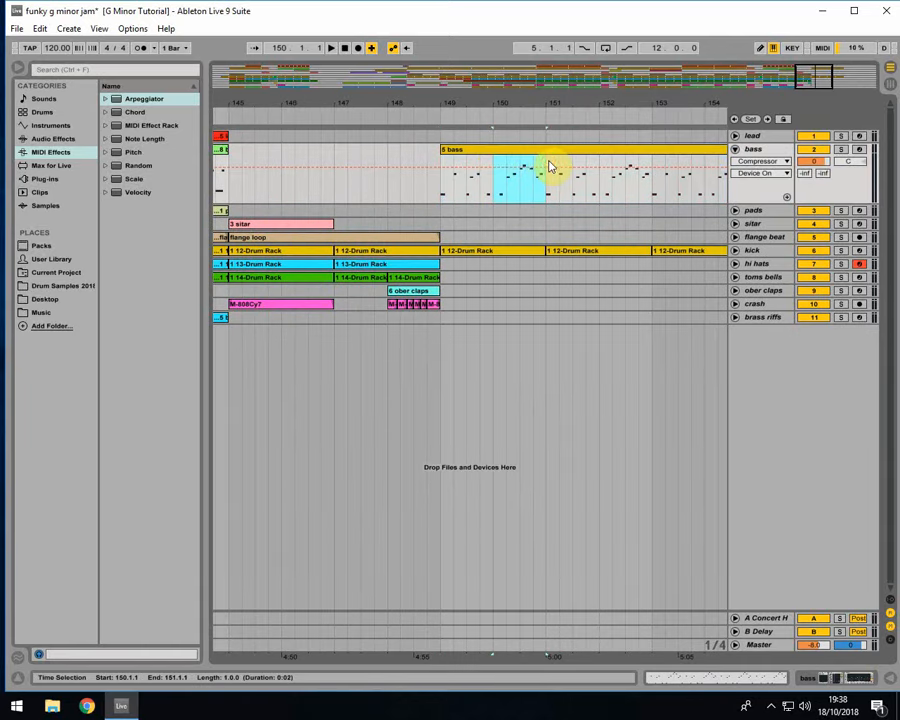
pyautogui.press('Delete')
pyautogui.moveTo(554, 104); pyautogui.dragTo(488, 165)
pyautogui.press('Delete')
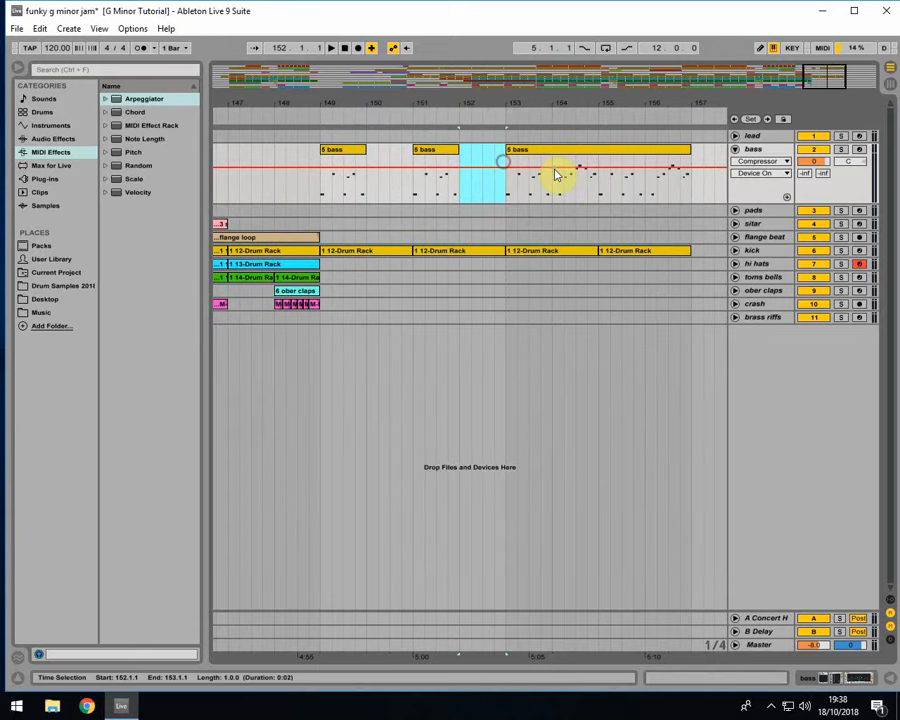
pyautogui.moveTo(553, 165); pyautogui.dragTo(592, 166)
pyautogui.press('Delete')
pyautogui.click(645, 158)
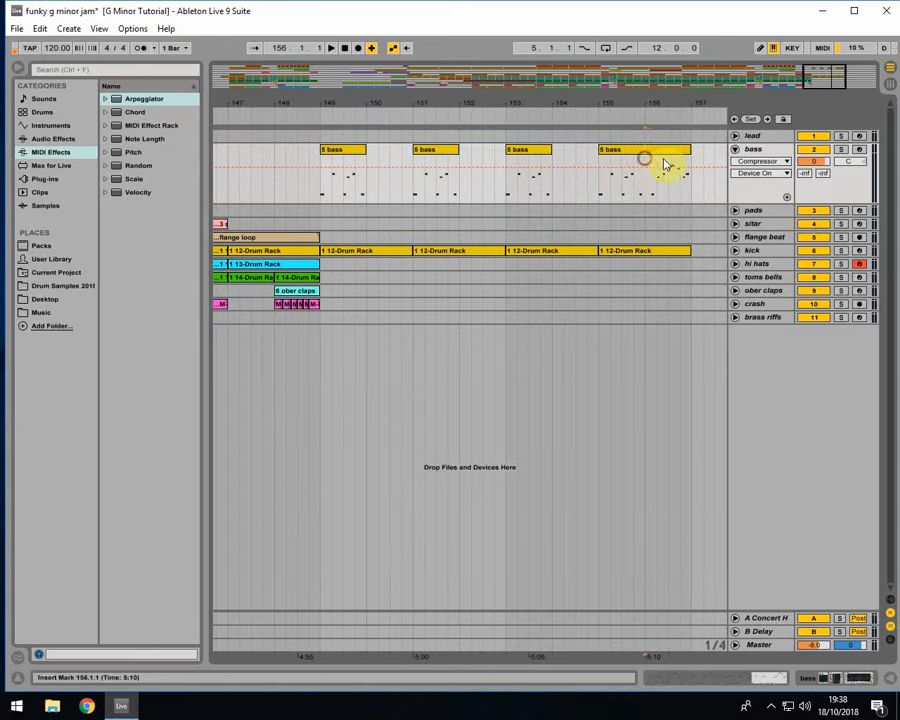
# - Play back the gapped bass section from bar 148.4 and copy the two-bar crash clip to bar 149
pyautogui.click(316, 161)
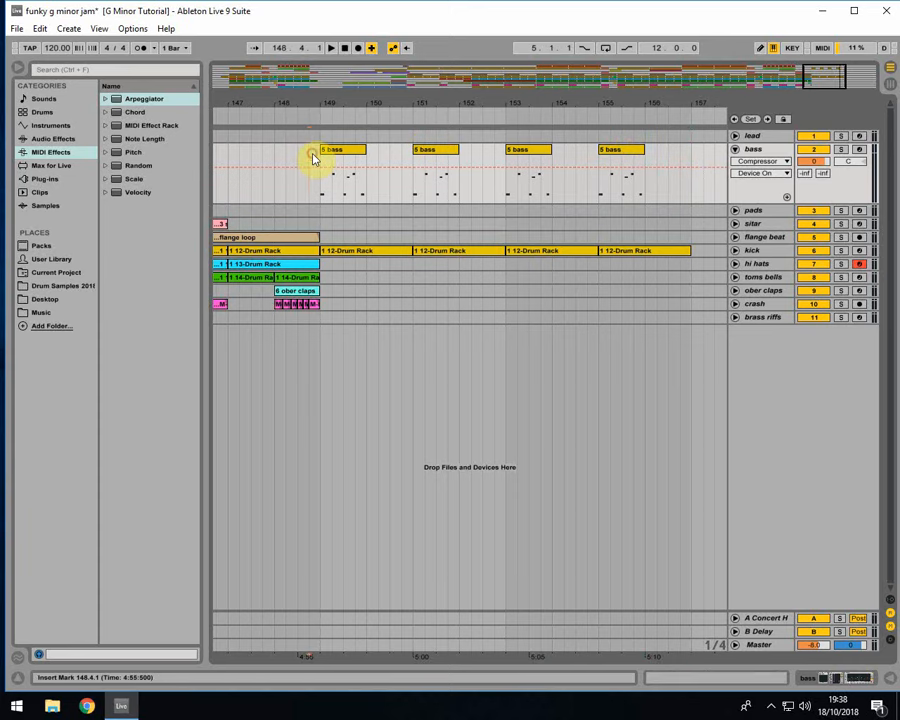
pyautogui.press('space')
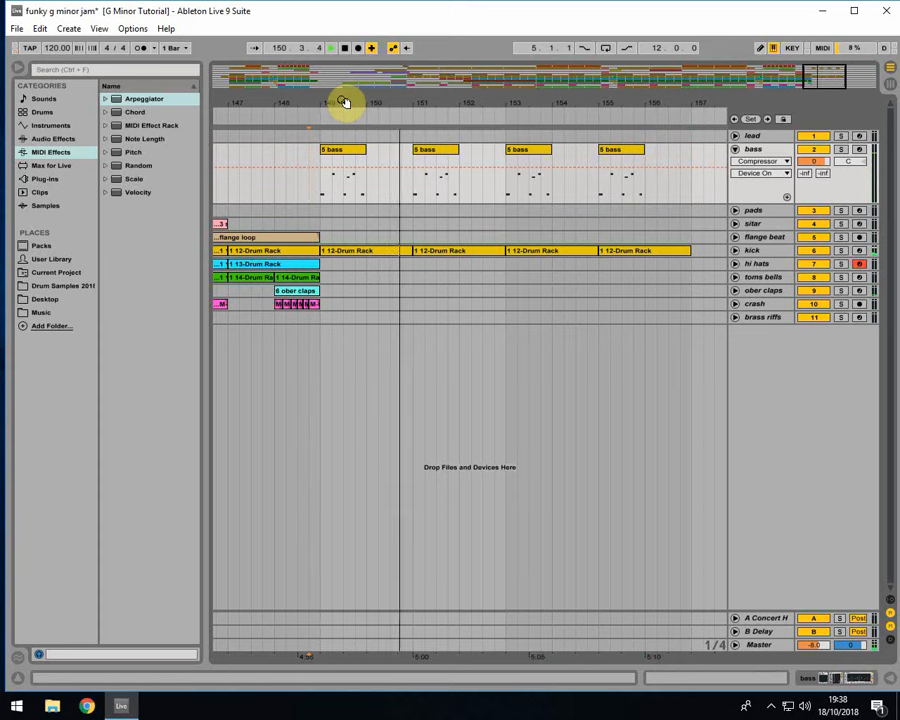
pyautogui.press('space')
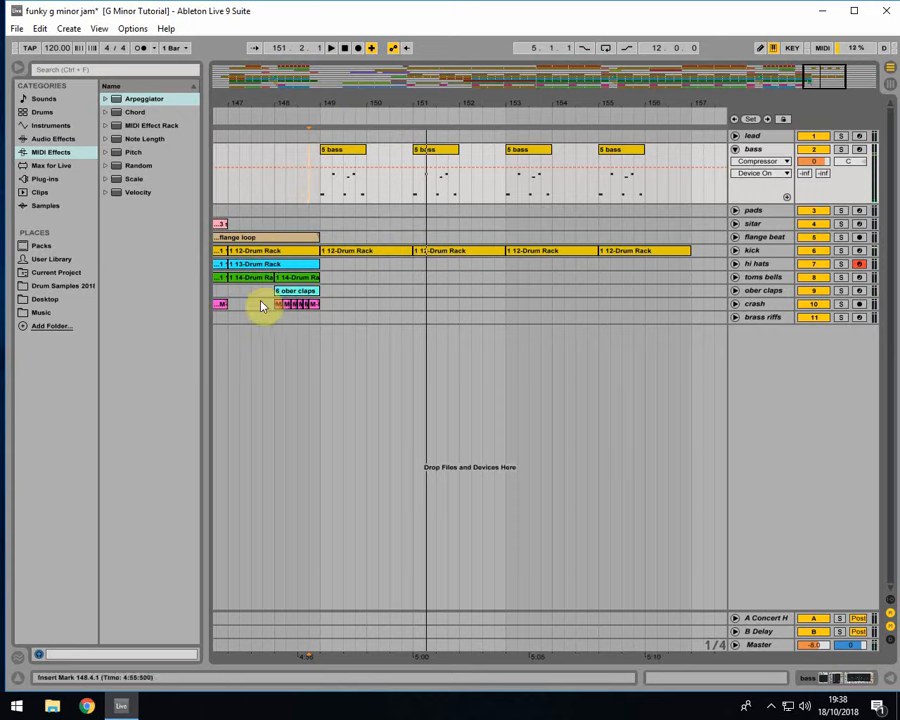
pyautogui.moveTo(220, 305); pyautogui.dragTo(405, 307)
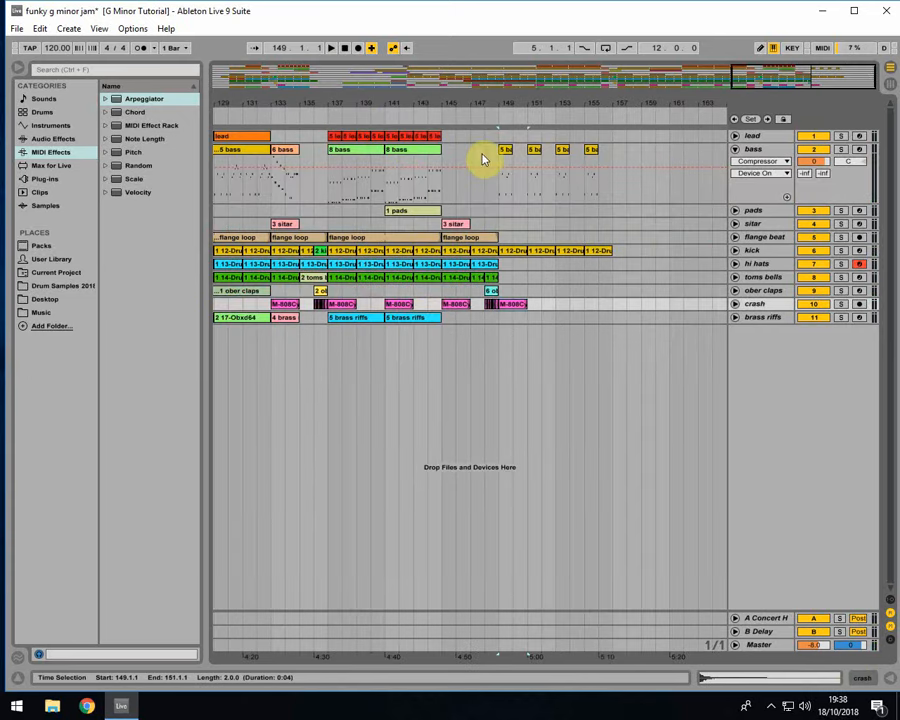
# - Arm the pads track and record a new part from bar 148 through to bar 157
pyautogui.click(481, 158)
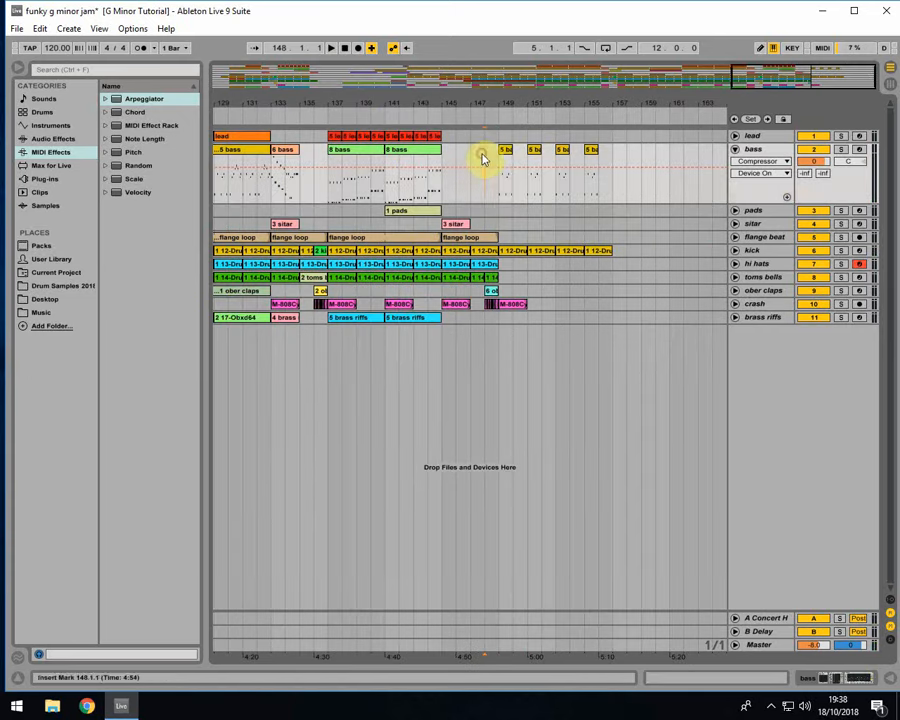
pyautogui.click(857, 213)
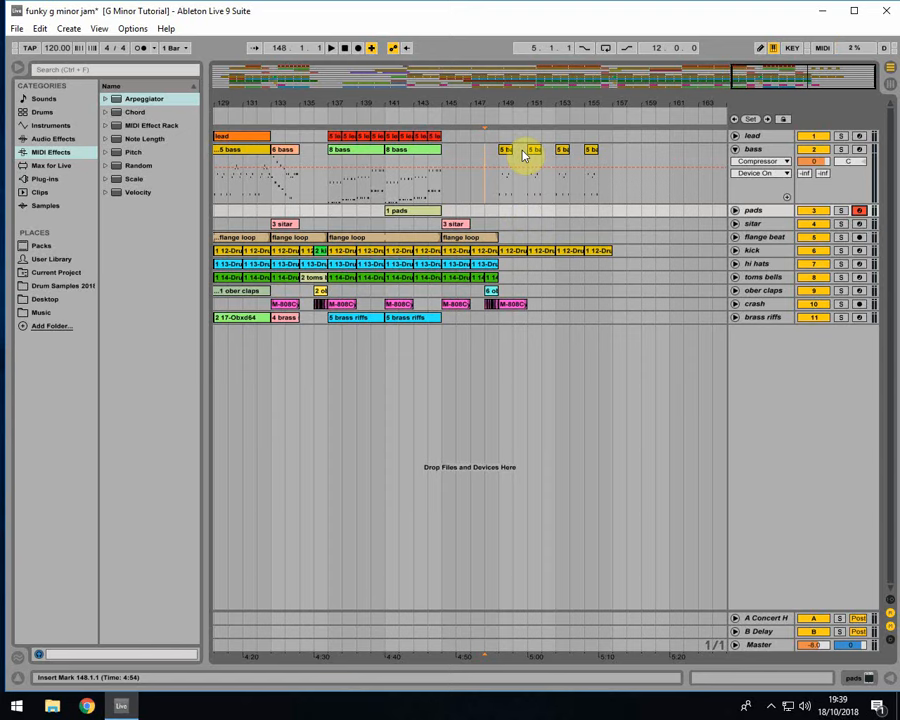
pyautogui.click(357, 48)
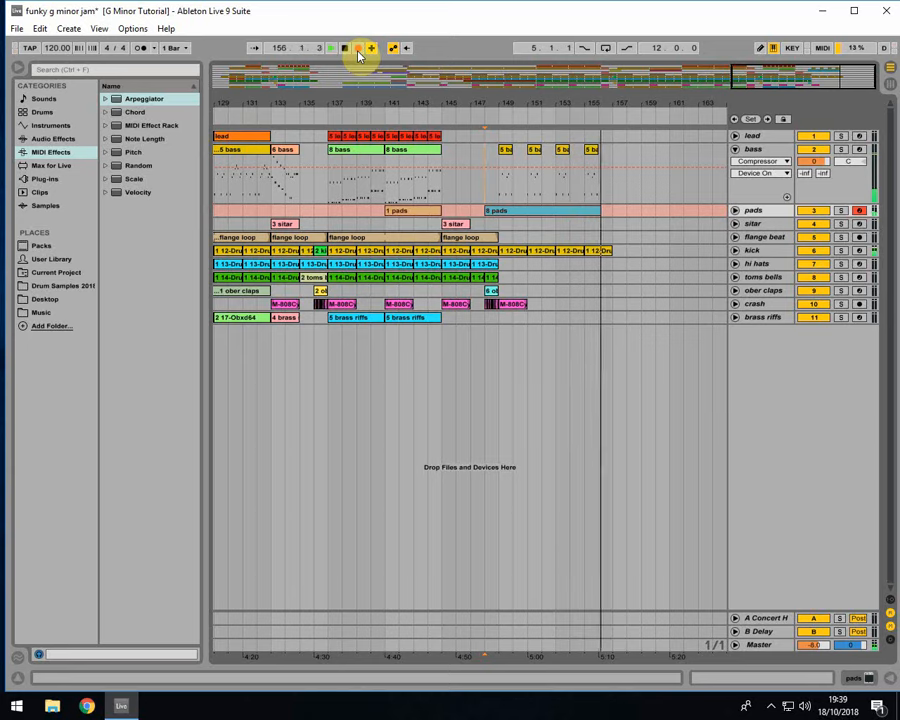
pyautogui.press('space')
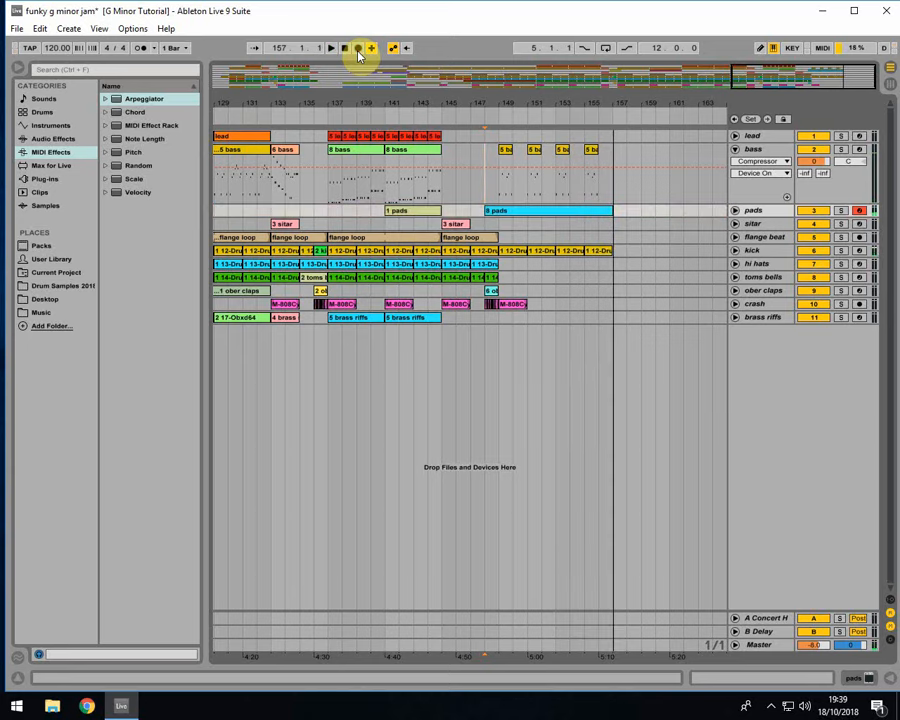
# - Open the recorded pads clip in an enlarged note editor and trim its start to bar 149
pyautogui.doubleClick(566, 212)
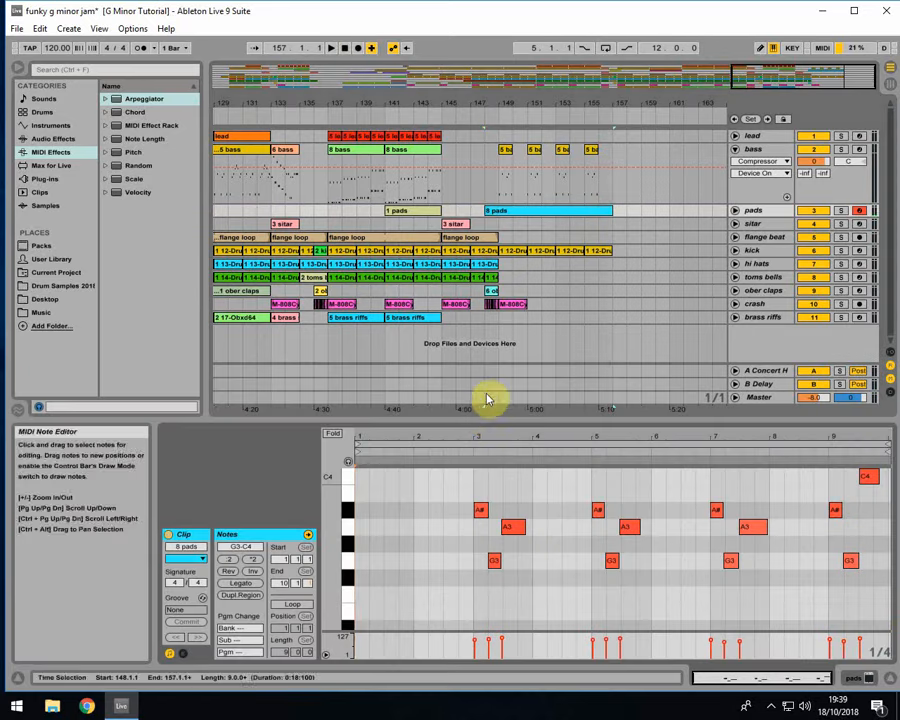
pyautogui.moveTo(484, 416); pyautogui.dragTo(498, 287)
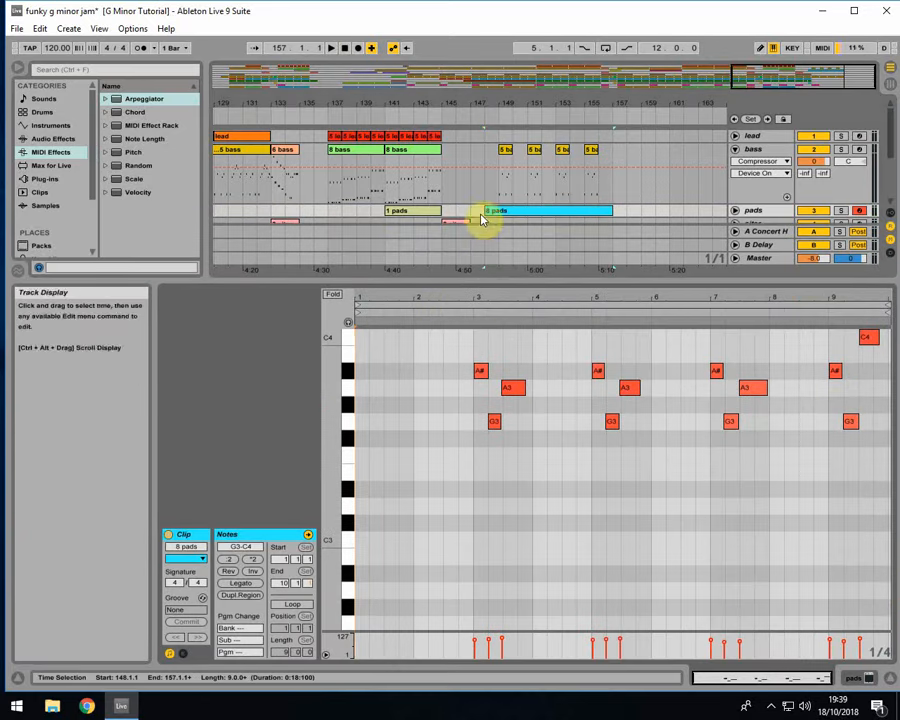
pyautogui.moveTo(487, 210); pyautogui.dragTo(500, 209)
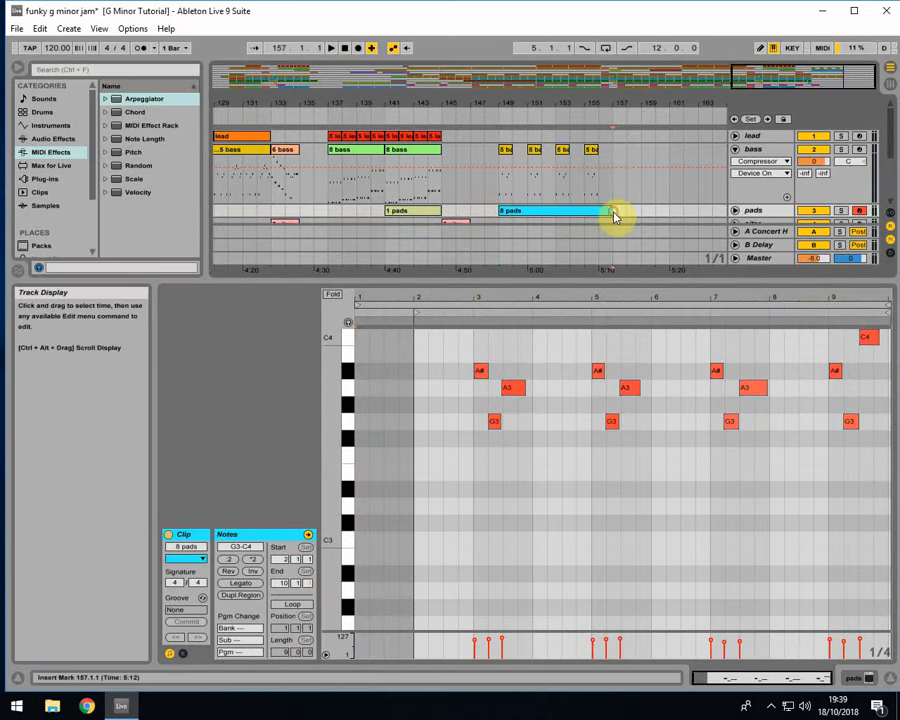
pyautogui.click(606, 211)
# - Quantize all the notes in the recorded pads clip
pyautogui.scroll(2, 455, 470)
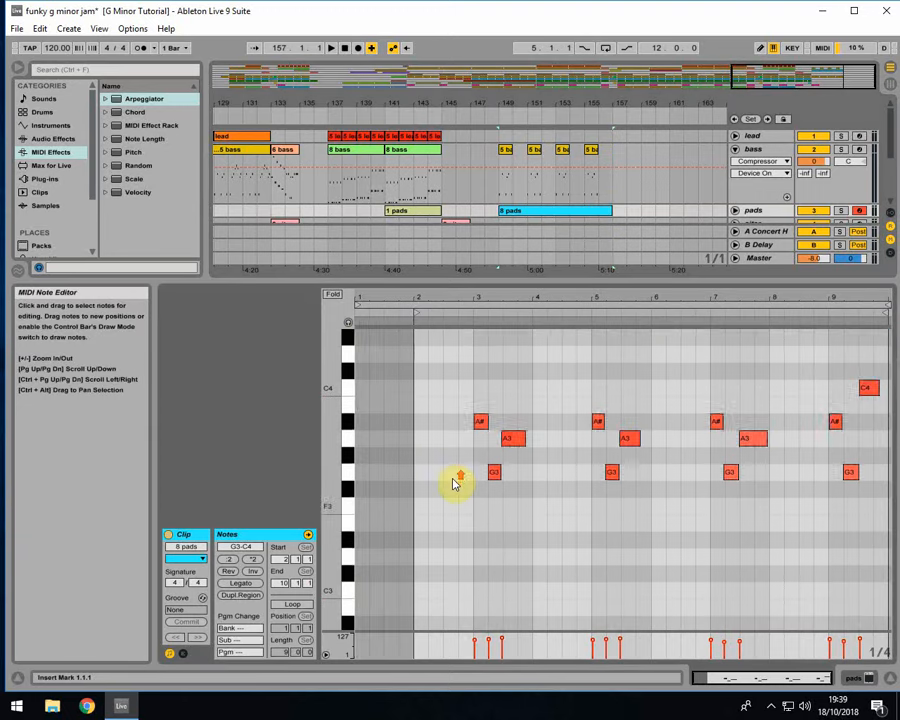
pyautogui.moveTo(444, 522); pyautogui.dragTo(893, 362)
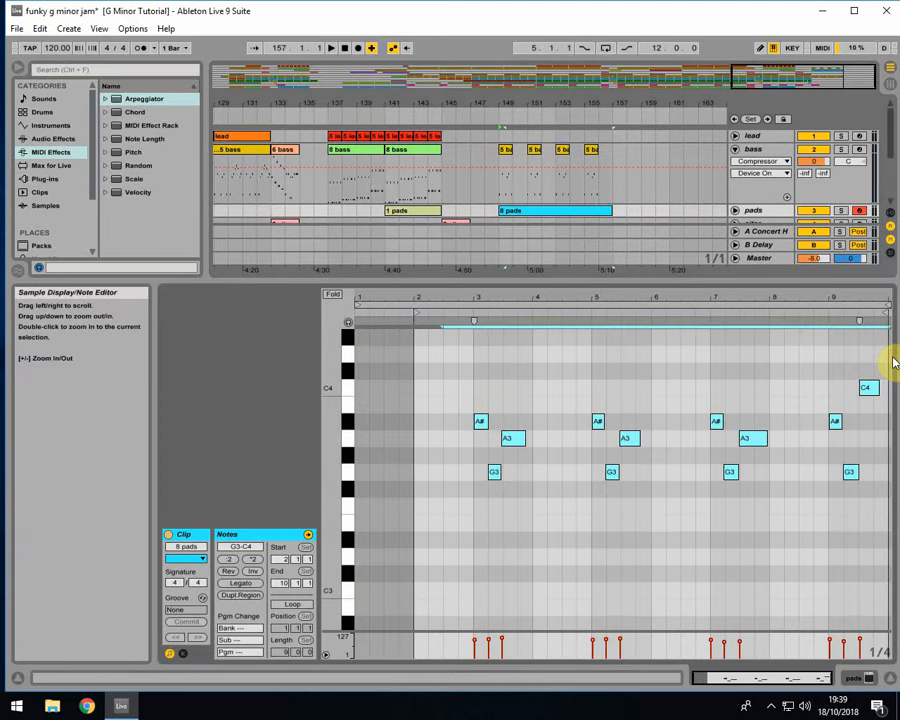
pyautogui.hotkey('ctrl', 'u')
# - Play the pads clip, adjust the A3 notes in bars 5 and 7 to matching lengths, and close the note editor
pyautogui.press('space')
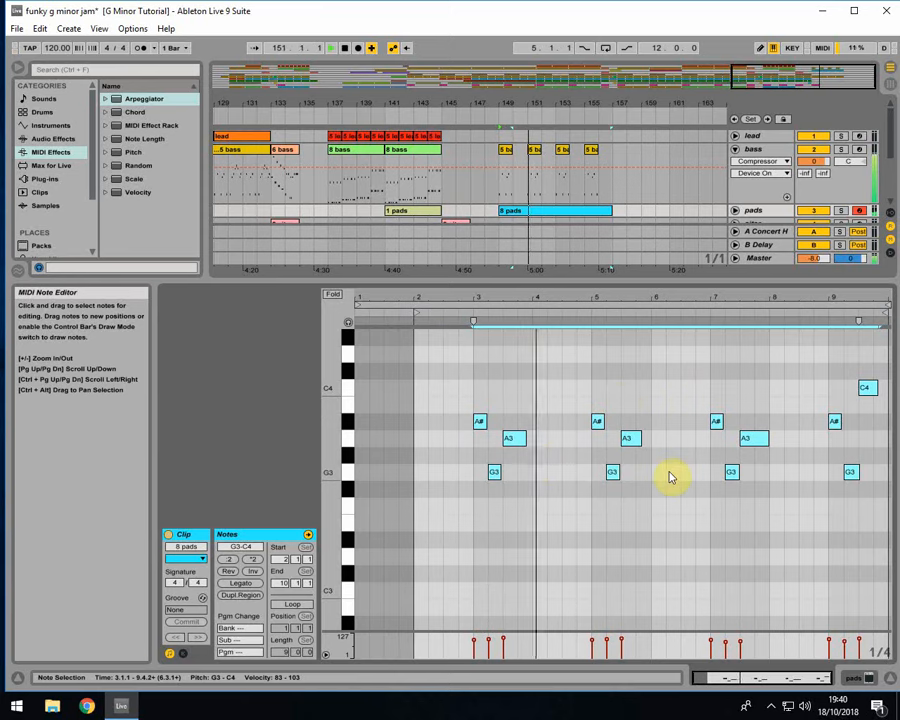
pyautogui.click(556, 468)
pyautogui.moveTo(640, 437); pyautogui.dragTo(645, 430)
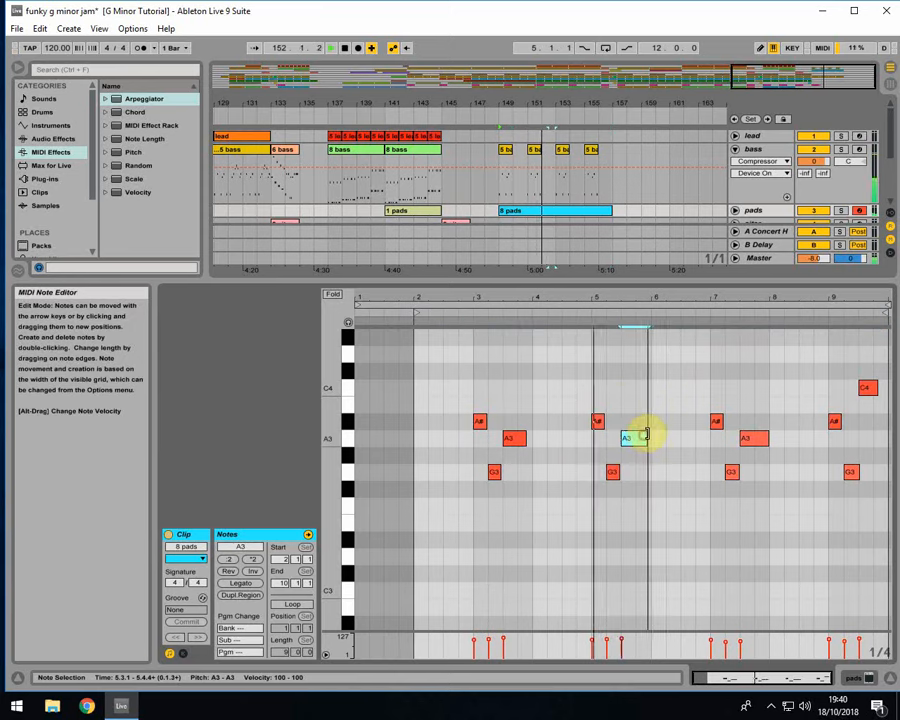
pyautogui.click(768, 437)
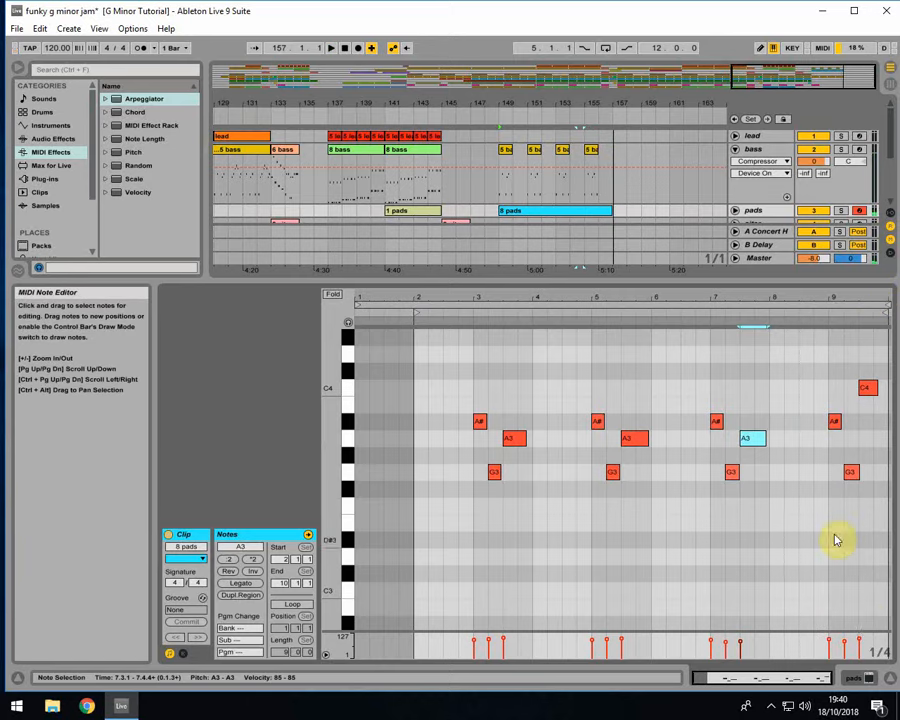
pyautogui.click(889, 676)
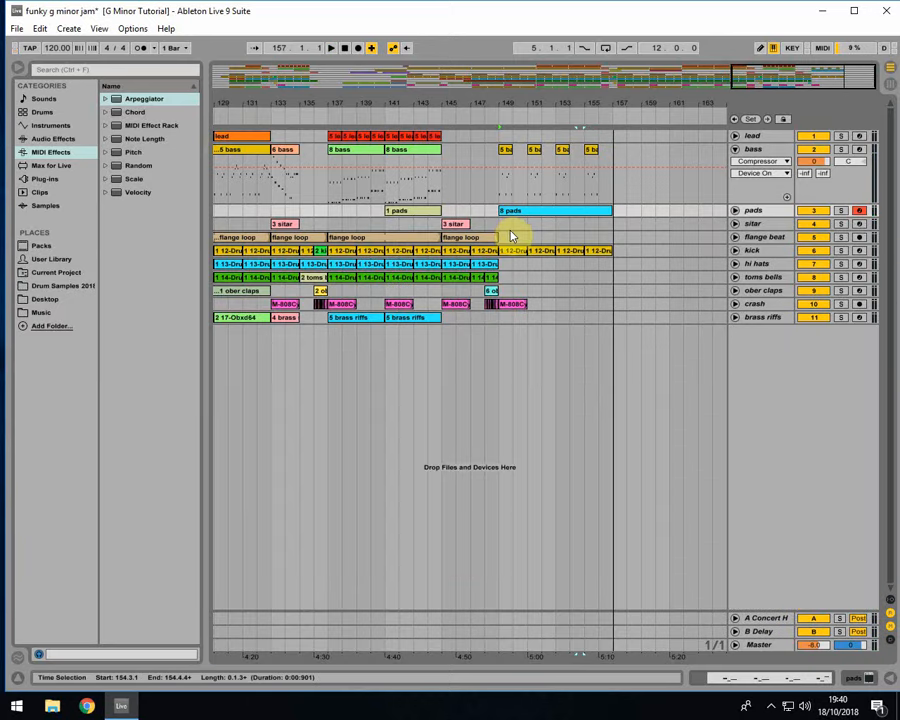
pyautogui.click(734, 149)
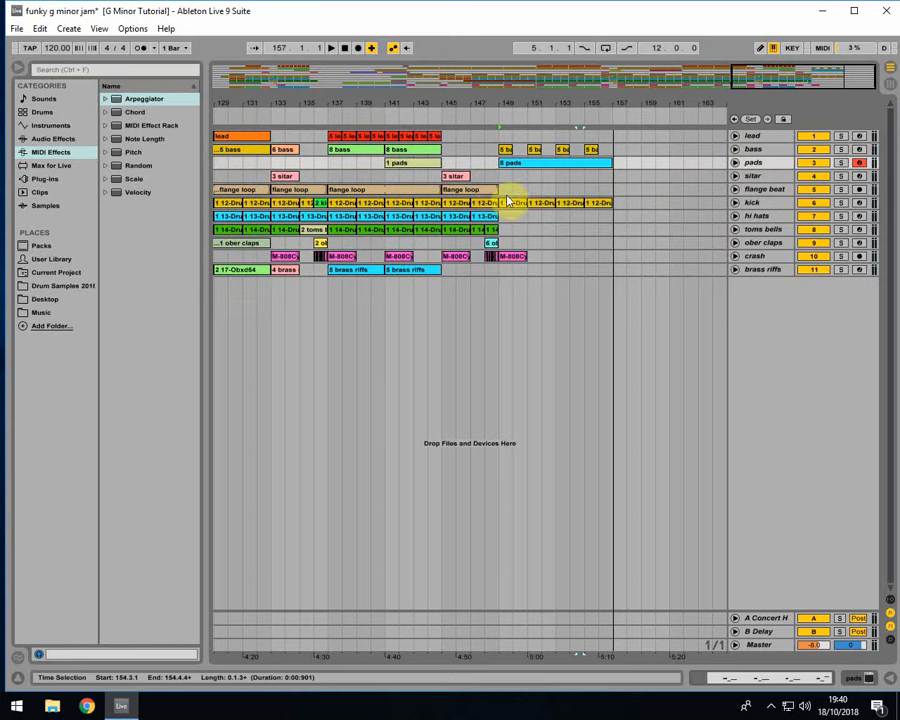
# - Arm the toms bells track and record a new part from a bar 148 lead-in through to bar 157
pyautogui.click(484, 178)
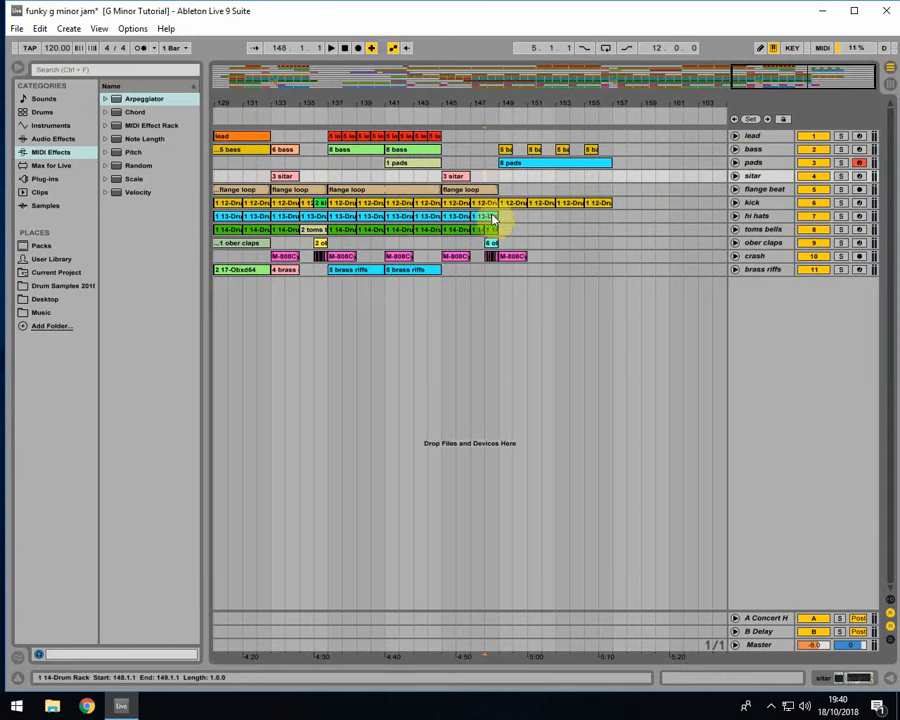
pyautogui.click(858, 231)
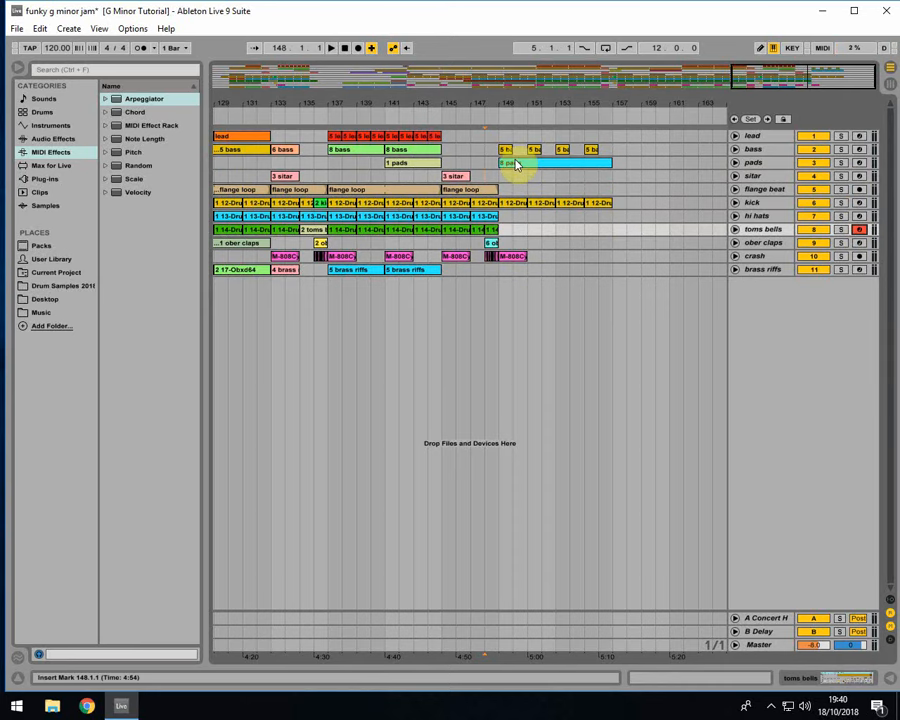
pyautogui.press('space')
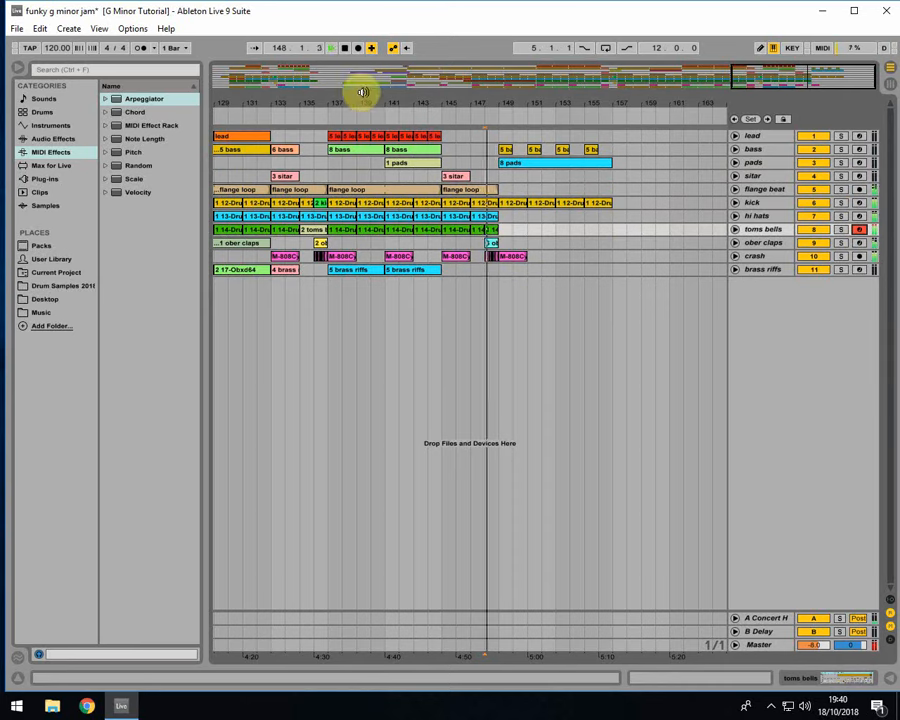
pyautogui.click(359, 49)
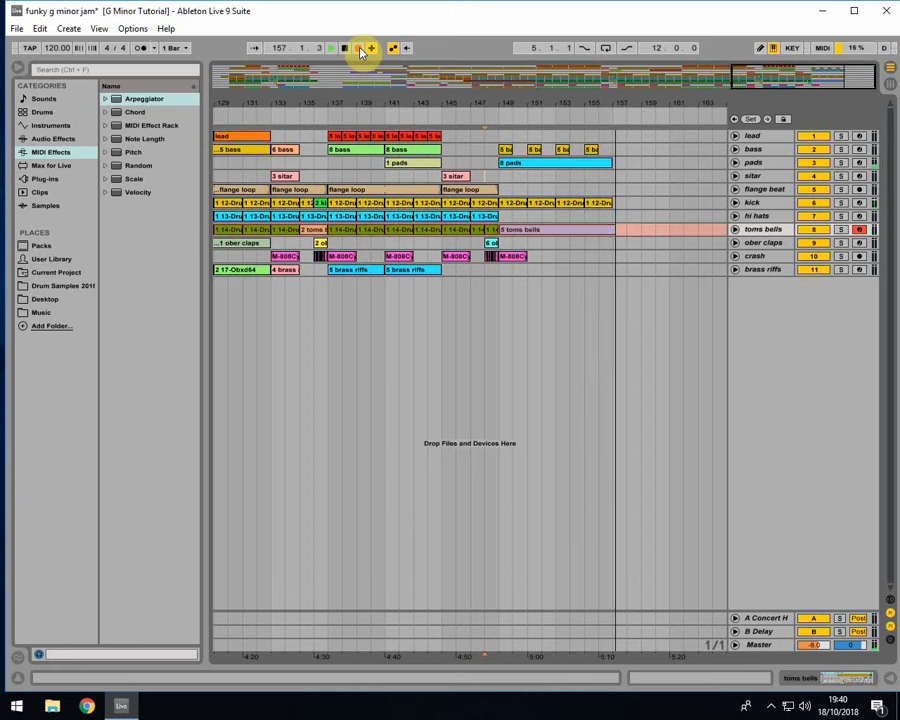
pyautogui.press('space')
# - Trim the recorded toms bells clip to bars 149–157 and quantize all its C1 notes
pyautogui.click(522, 237)
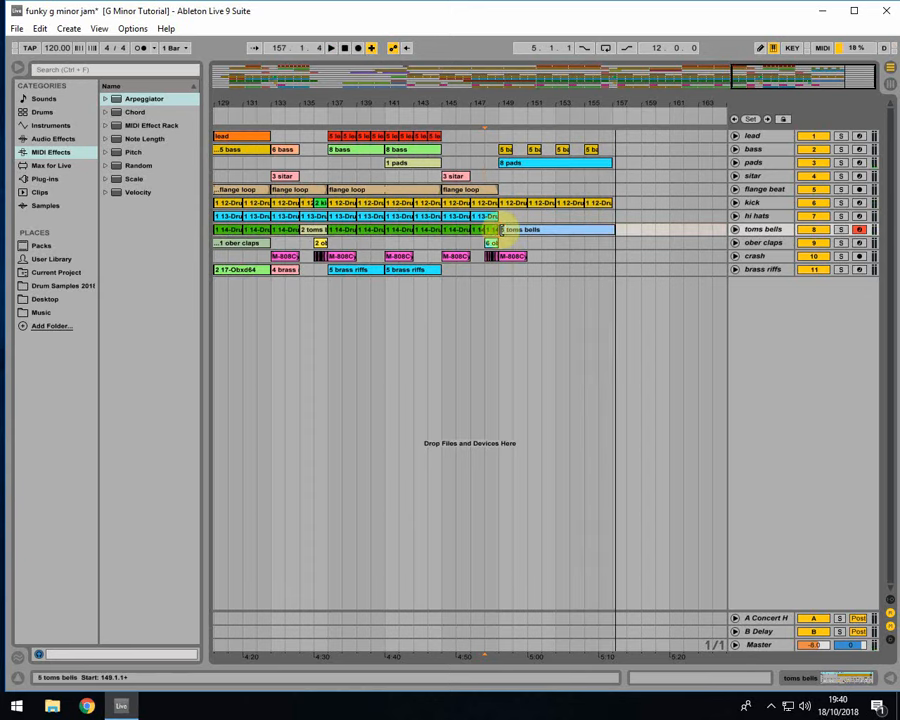
pyautogui.click(536, 231)
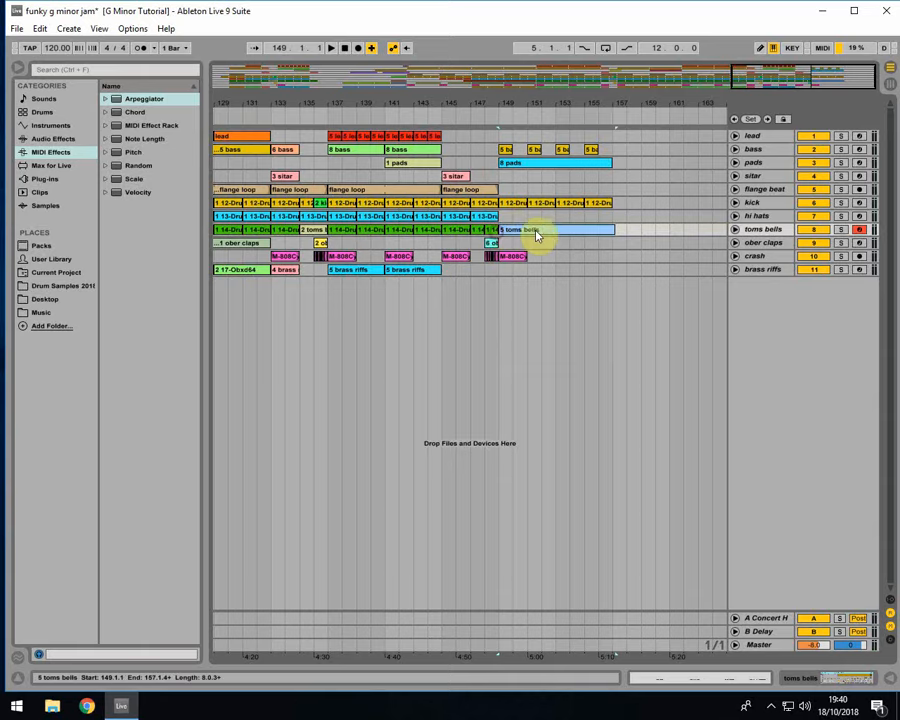
pyautogui.doubleClick(592, 234)
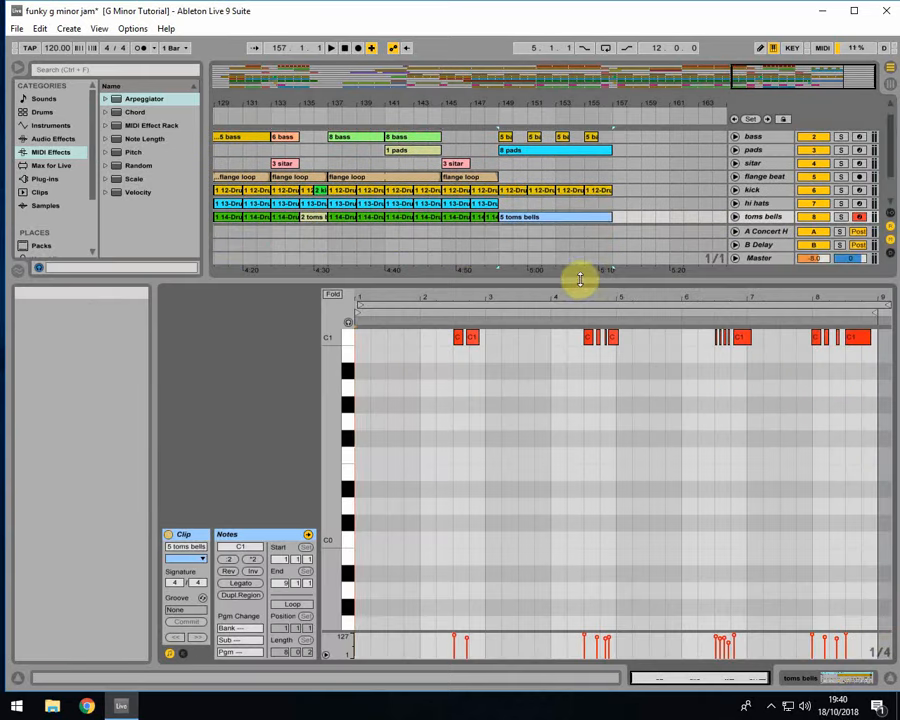
pyautogui.moveTo(579, 281); pyautogui.dragTo(575, 187)
pyautogui.moveTo(426, 354); pyautogui.dragTo(871, 268)
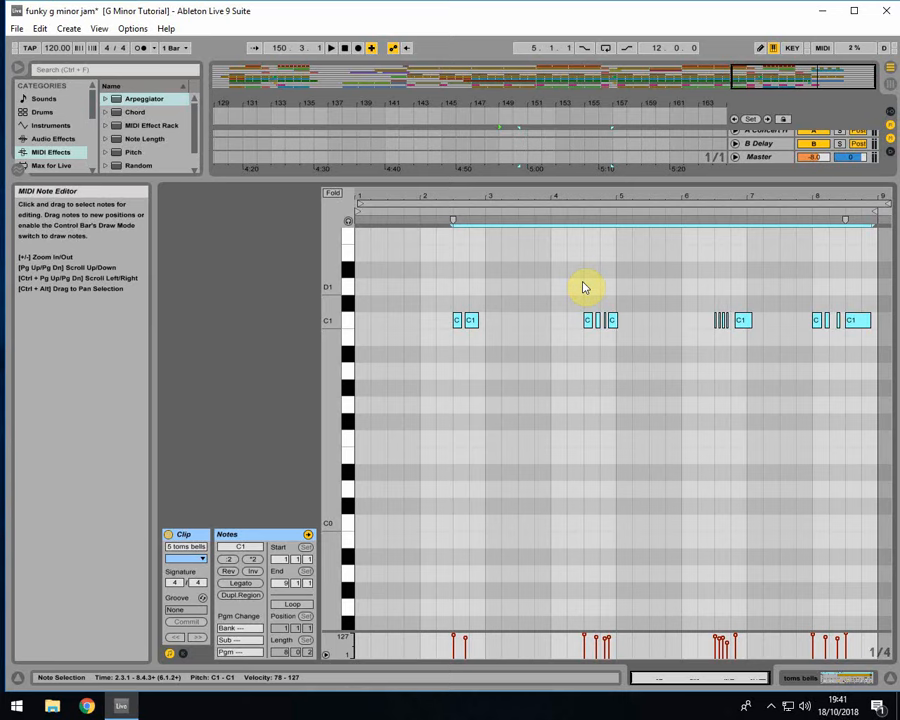
# - Lengthen the last C1 note of bar 2 to the start of bar 3 and that of bar 4 into bar 5
pyautogui.press('space')
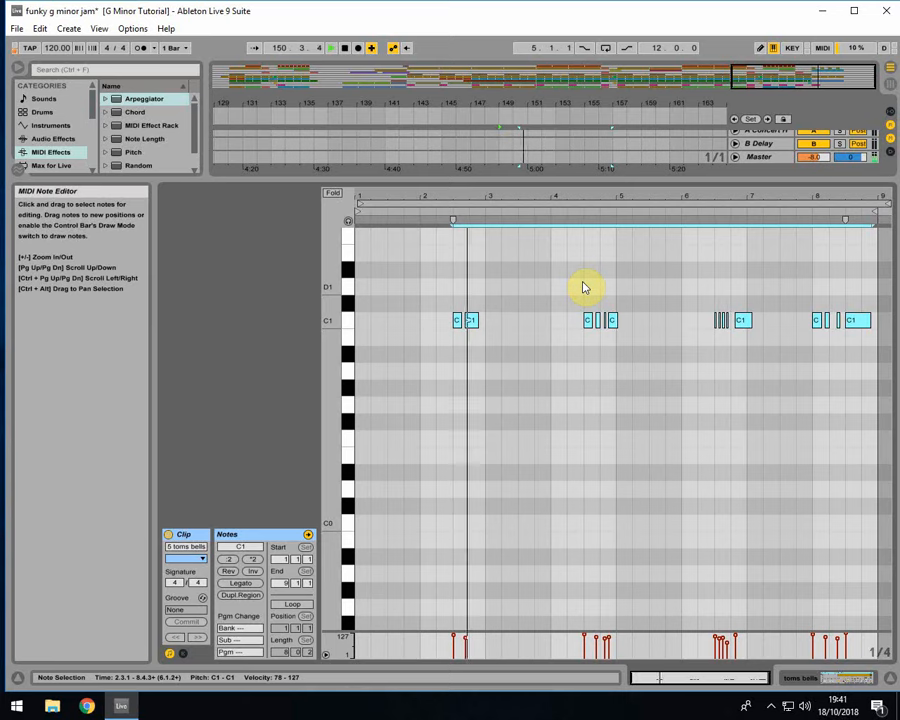
pyautogui.click(440, 356)
pyautogui.click(471, 320)
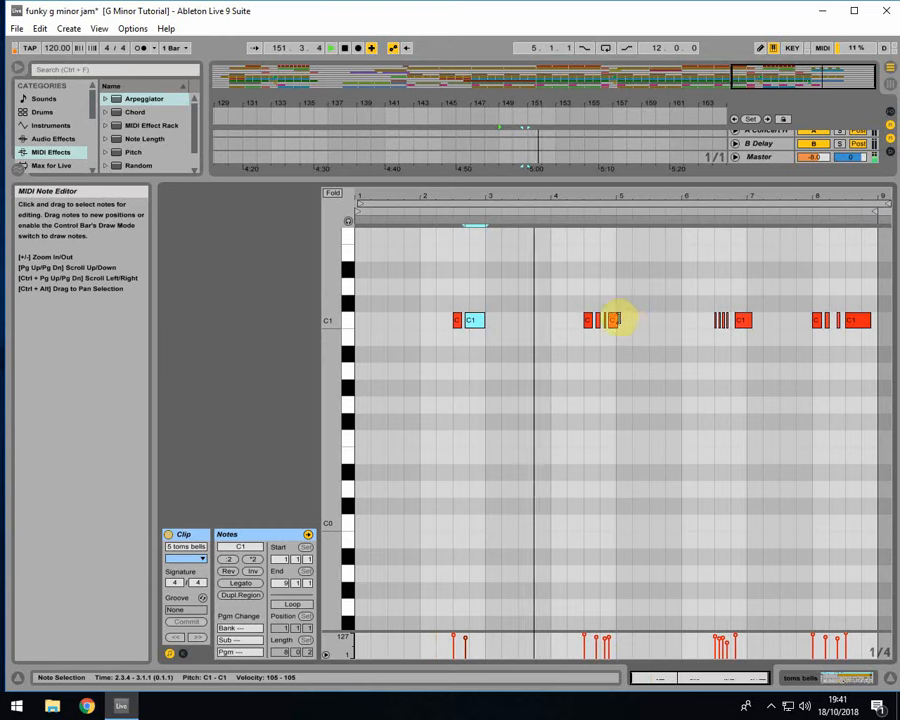
pyautogui.moveTo(615, 319); pyautogui.dragTo(628, 319)
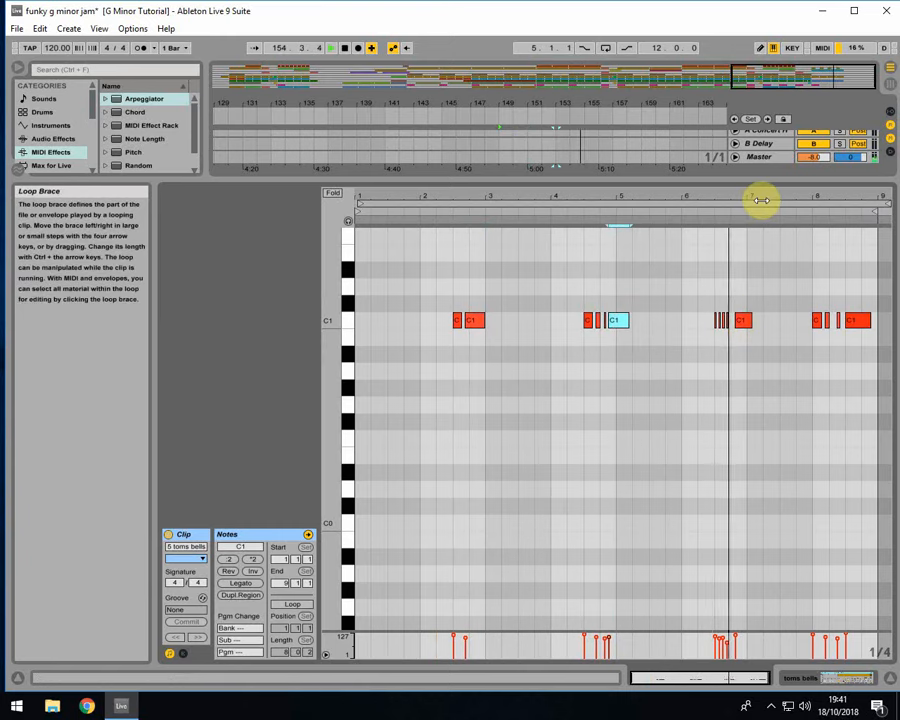
# - Remove the short C1 note at 6.3.4 from the toms bells clip
pyautogui.moveTo(737, 181); pyautogui.dragTo(675, 335)
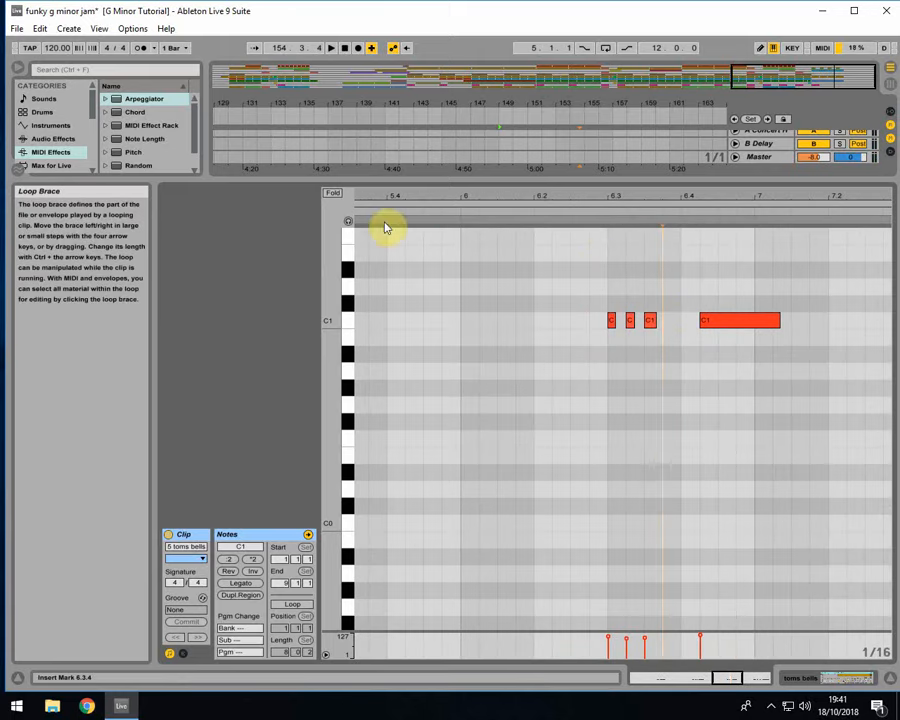
# - Move the long C1 note in bar 6 of the toms bells clip earlier to 6.4 and audition the part
pyautogui.click(442, 210)
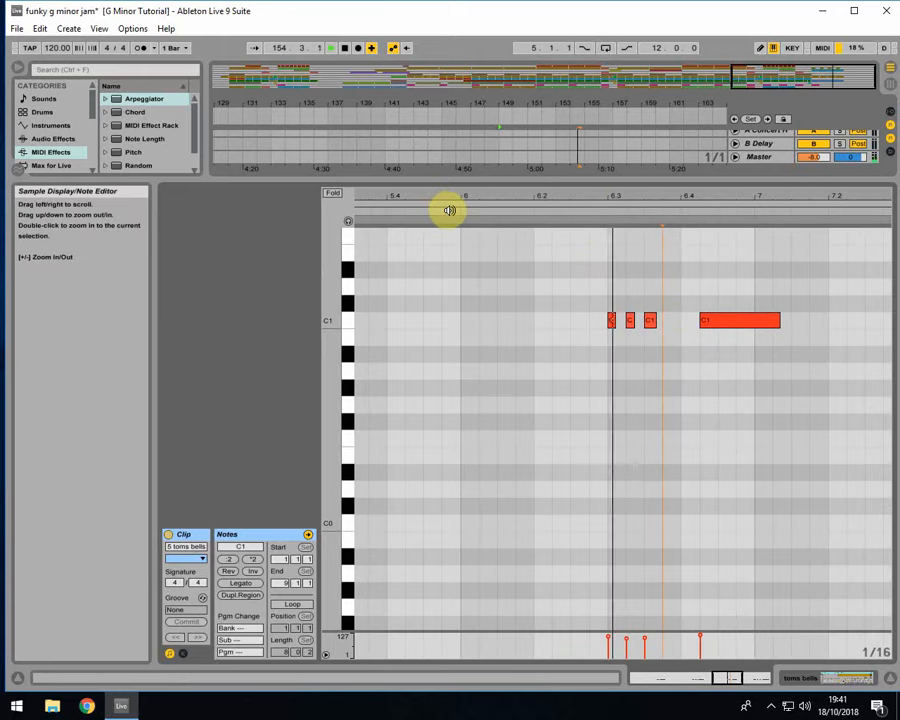
pyautogui.moveTo(725, 322); pyautogui.dragTo(705, 328)
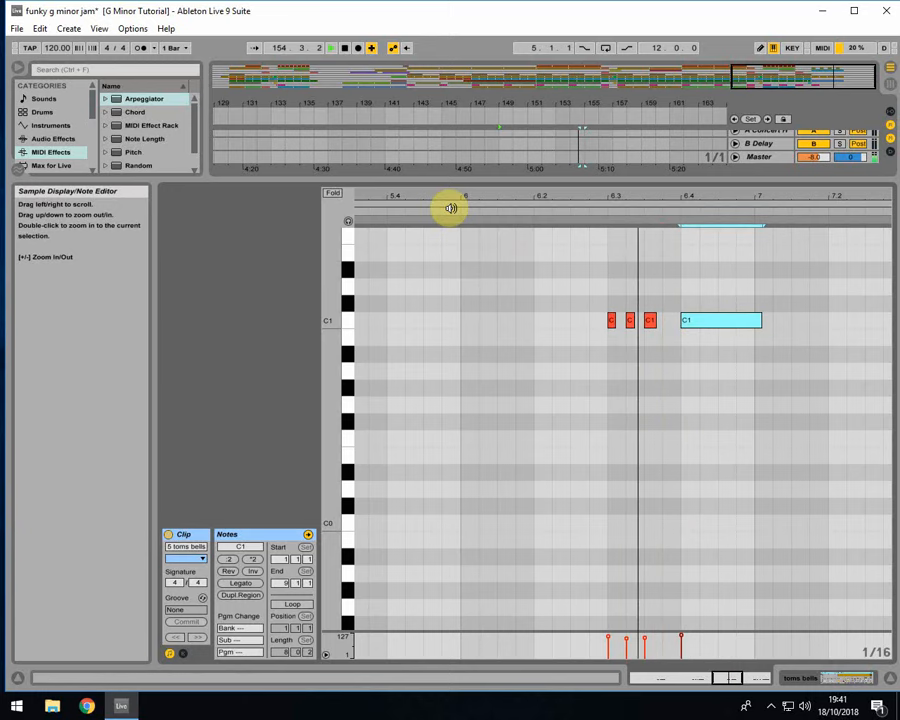
pyautogui.click(650, 319)
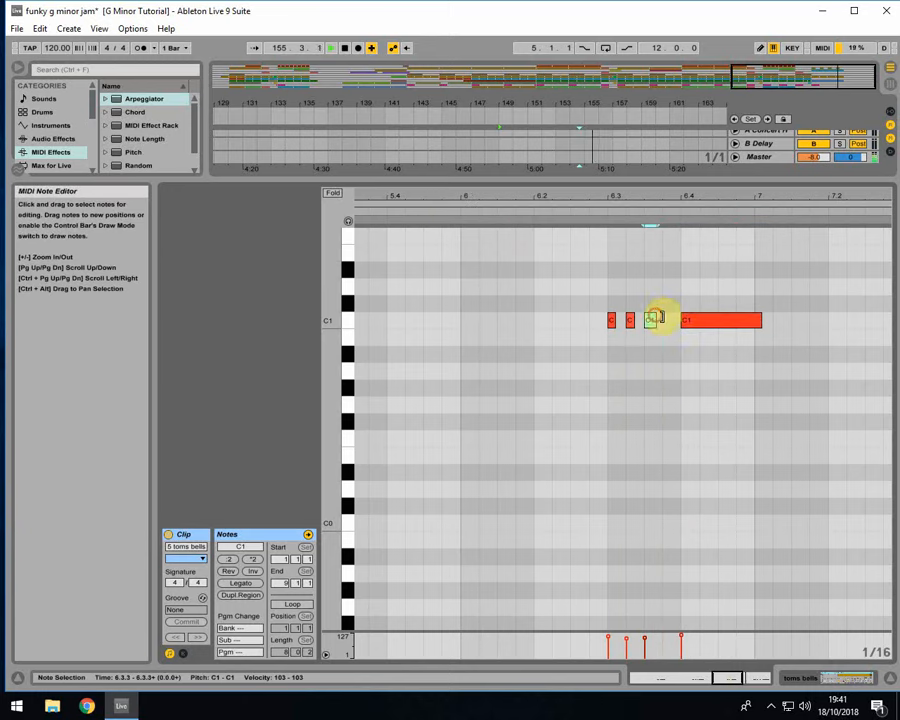
pyautogui.moveTo(662, 206); pyautogui.dragTo(637, 207)
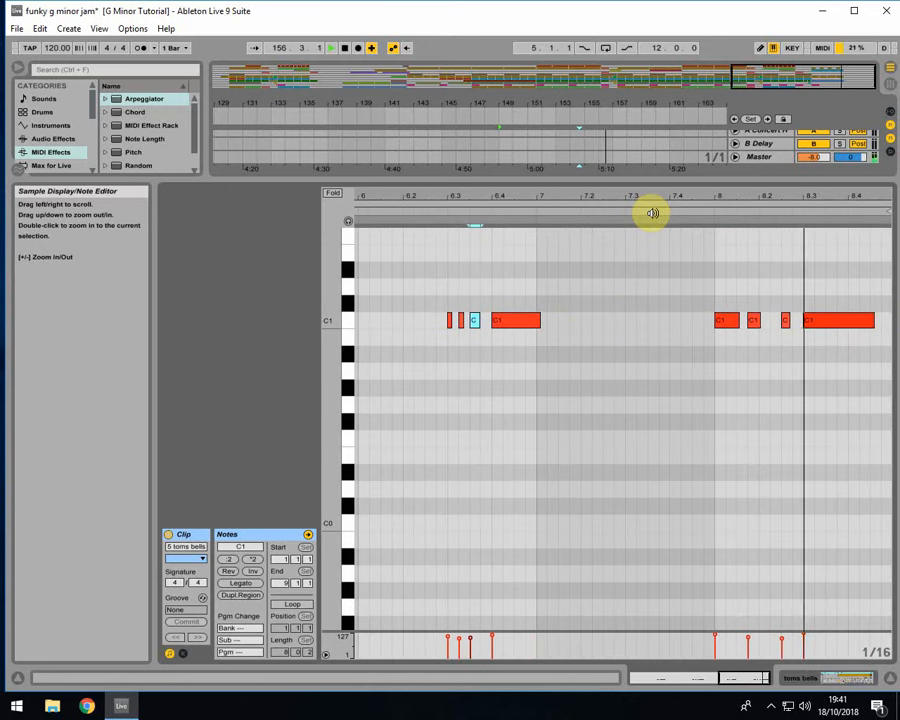
# - Examine the pitch bend envelope of the toms bells clip, review its notes, and return to the full arrangement
pyautogui.click(184, 650)
pyautogui.moveTo(520, 191); pyautogui.dragTo(731, 190)
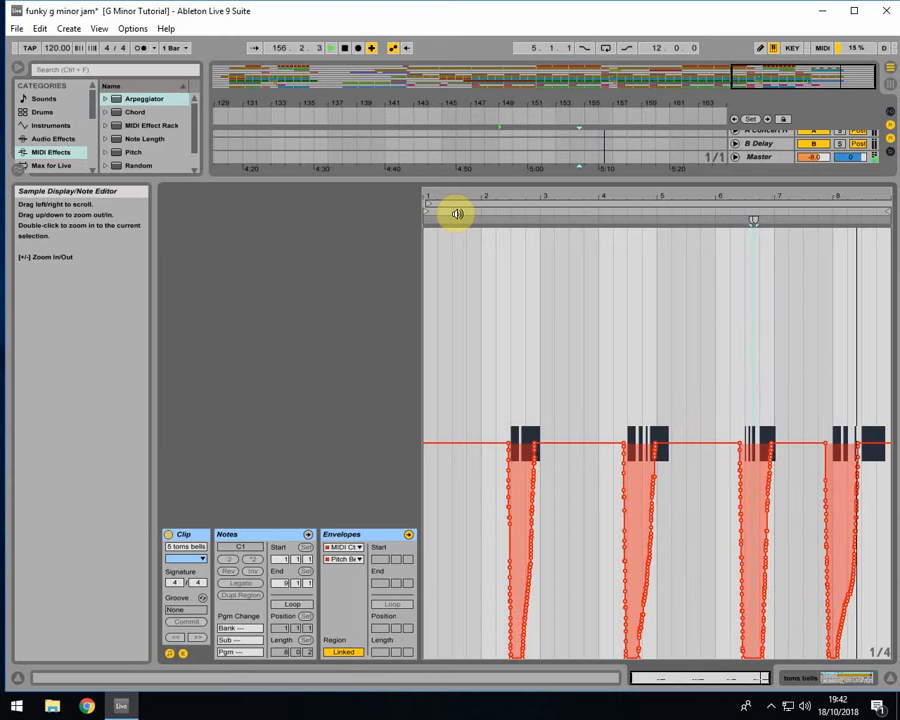
pyautogui.click(883, 685)
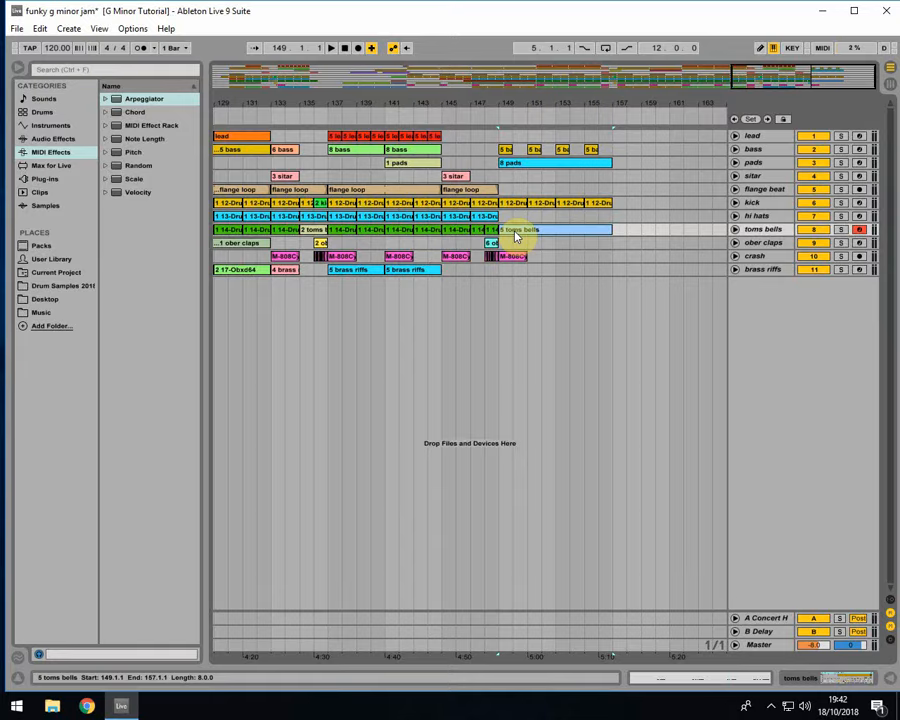
pyautogui.doubleClick(516, 236)
pyautogui.click(182, 651)
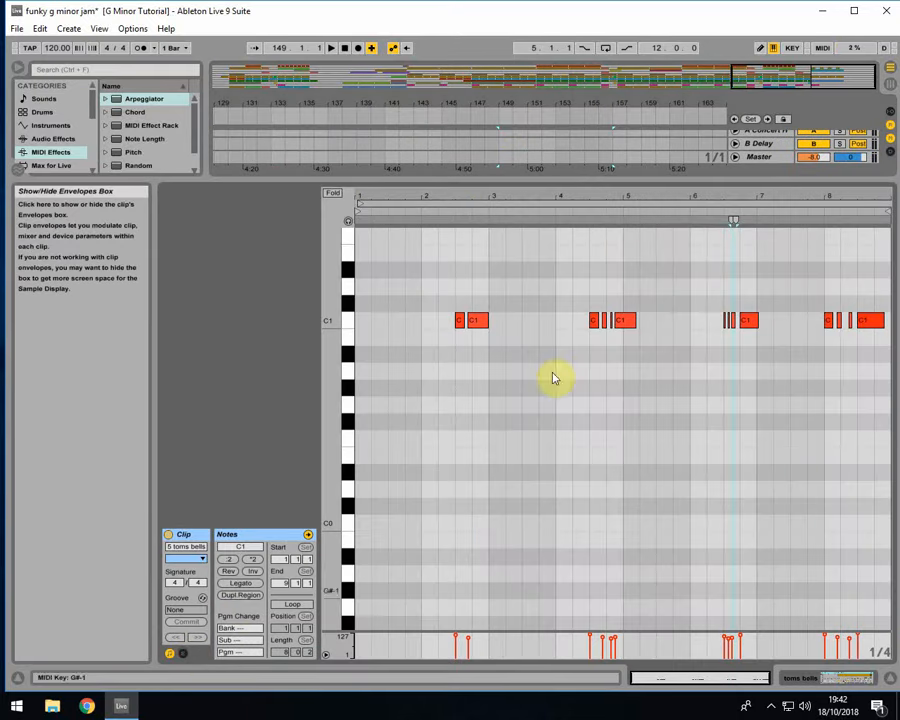
pyautogui.moveTo(655, 190)
pyautogui.mouseDown()
pyautogui.moveTo(655, 201)
pyautogui.moveTo(656, 191)
pyautogui.mouseUp()
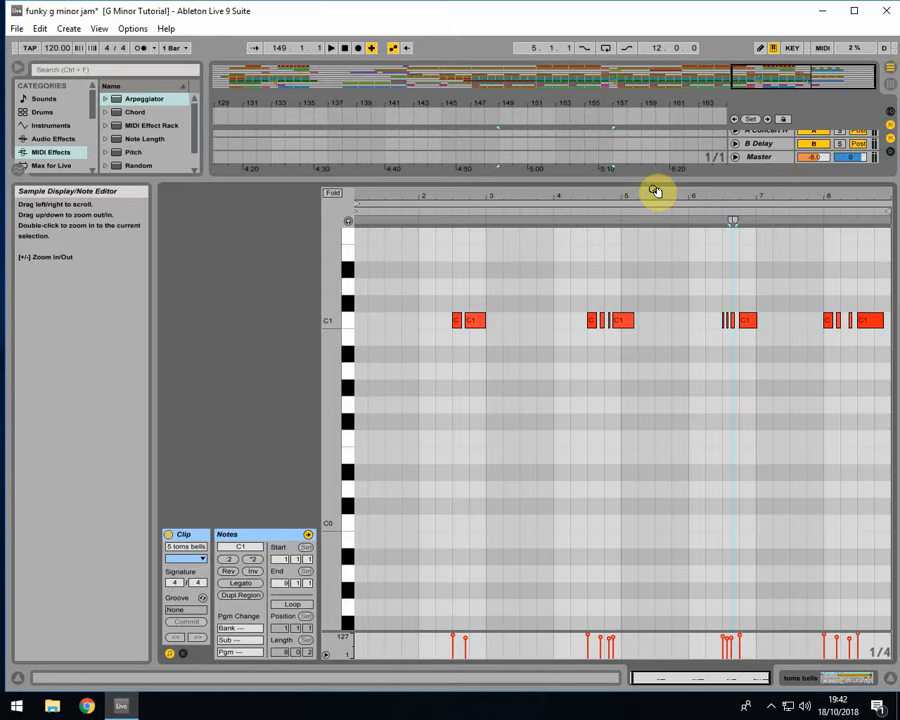
pyautogui.click(888, 678)
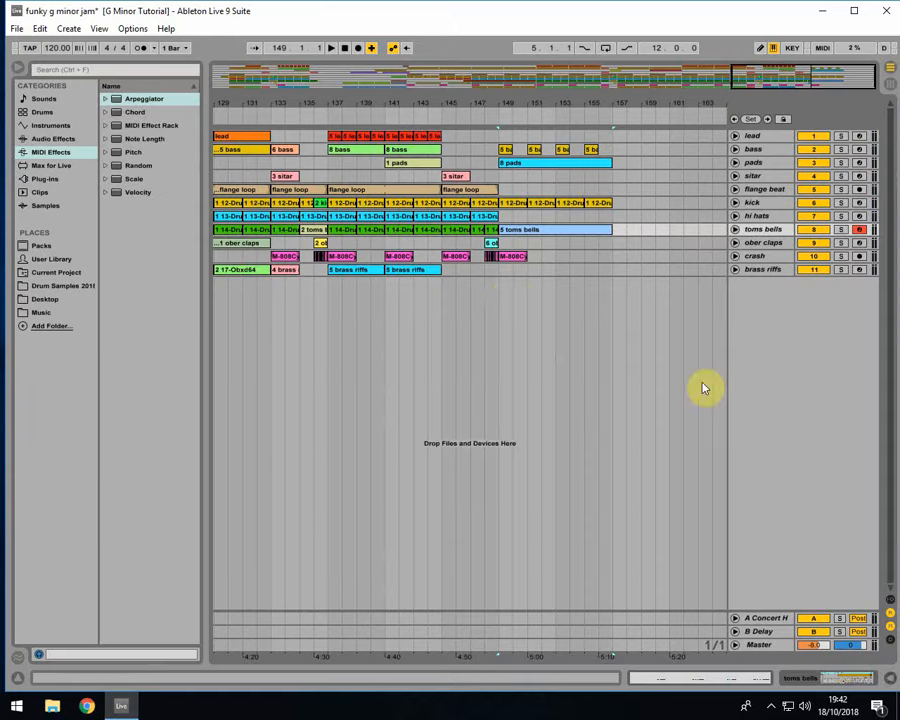
# - Duplicate the last hi hats clip to bars 149–151 and colour the copy orange
pyautogui.click(510, 288)
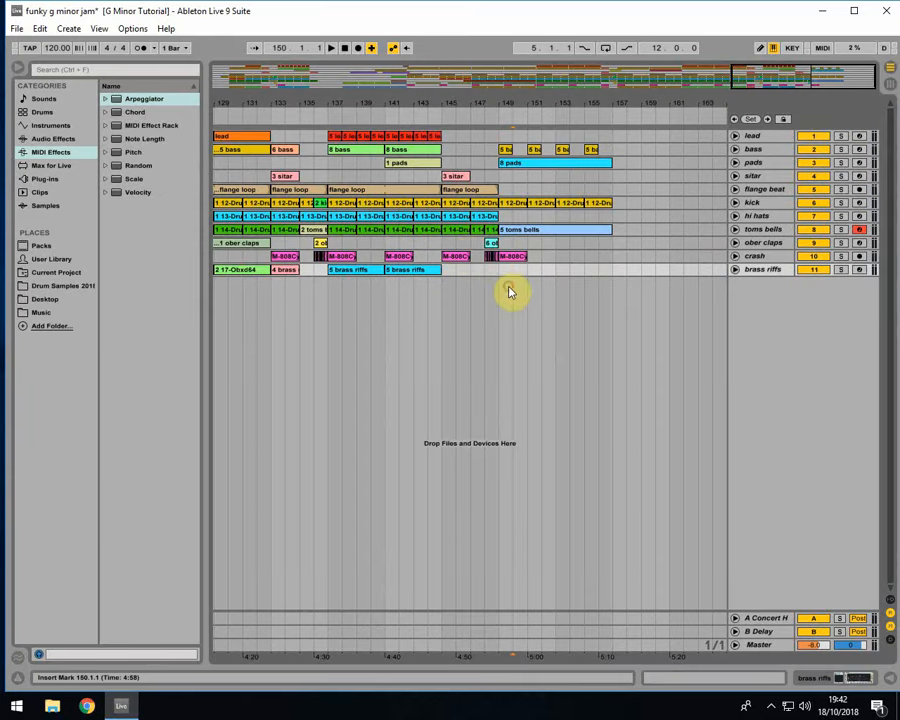
pyautogui.click(486, 218)
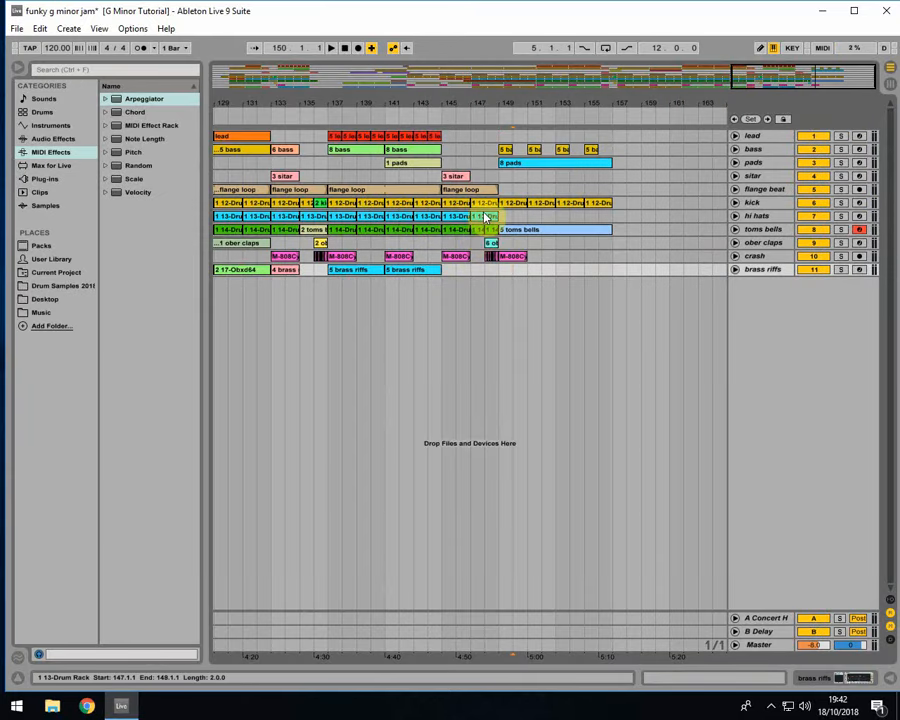
pyautogui.click(510, 216)
pyautogui.rightClick(516, 221)
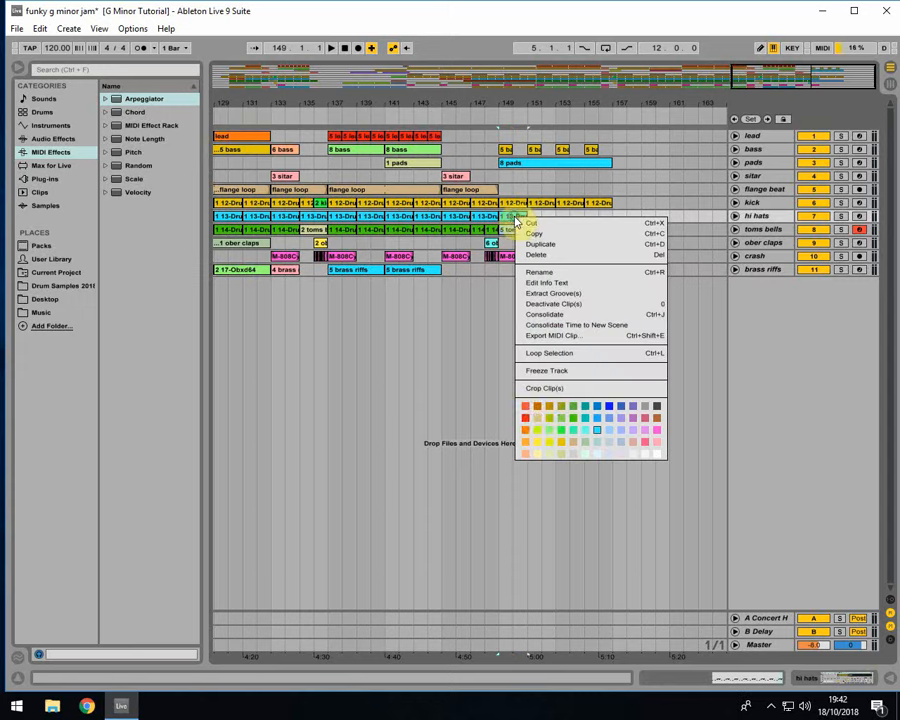
pyautogui.click(528, 430)
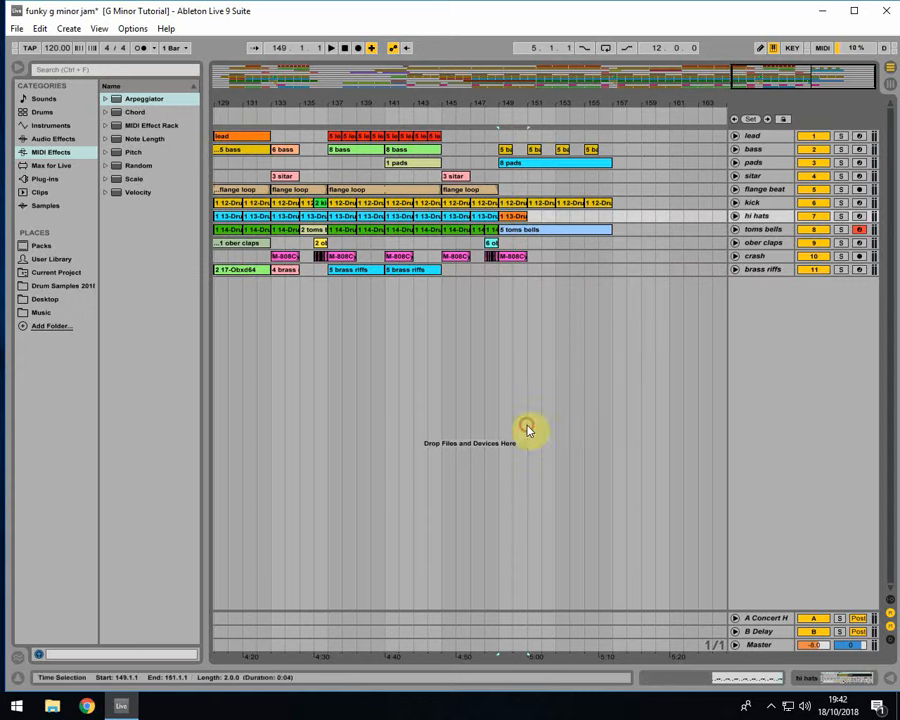
# - Transpose all C1 notes in the orange hi hats clip up to C#1
pyautogui.doubleClick(512, 216)
pyautogui.moveTo(435, 311); pyautogui.dragTo(885, 277)
pyautogui.press('Delete')
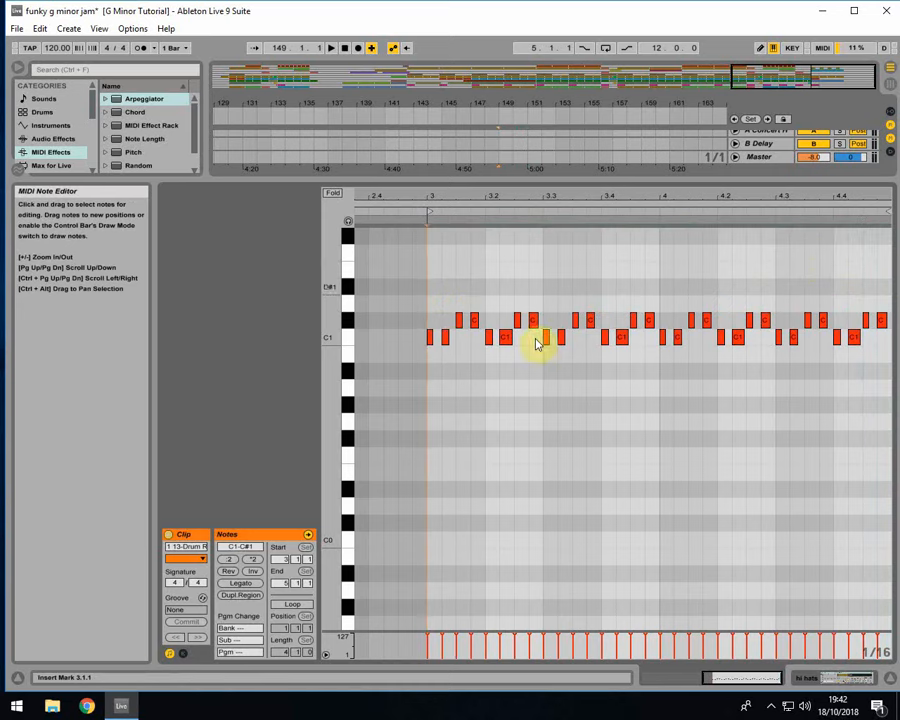
pyautogui.click(418, 350)
pyautogui.moveTo(423, 330); pyautogui.dragTo(868, 345)
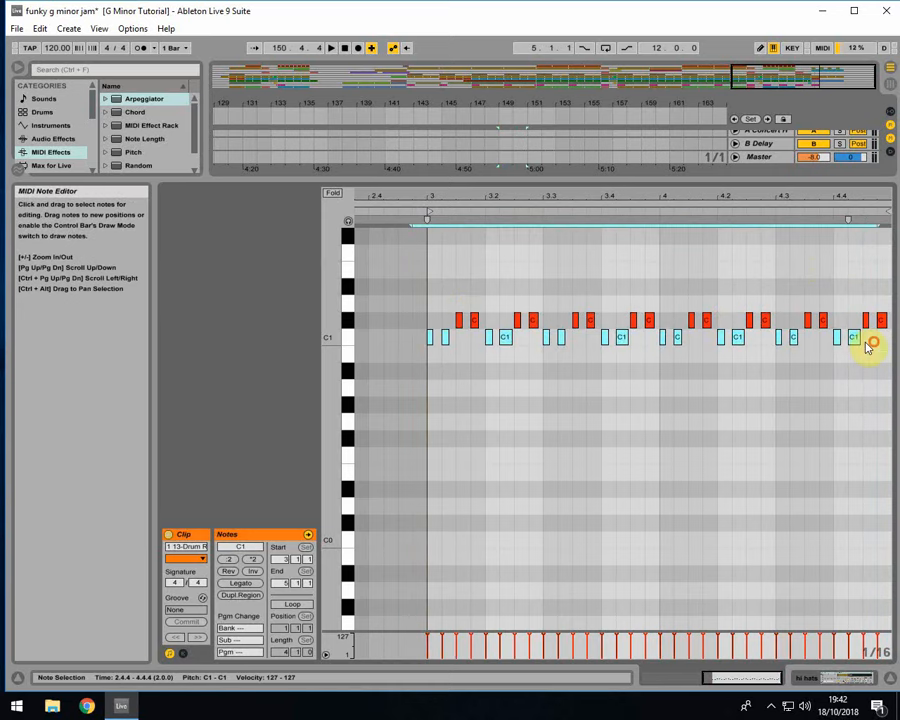
pyautogui.press('Up')
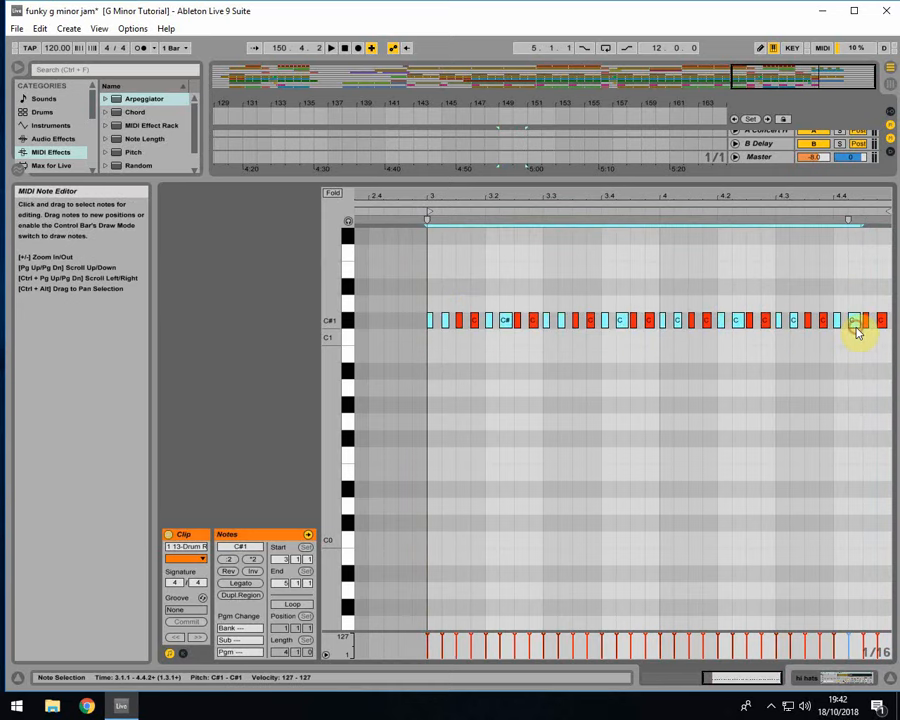
# - Preview the C#1 and C1 hi hat sounds for comparison and play the edited clip from bar 149
pyautogui.click(345, 319)
pyautogui.click(346, 220)
pyautogui.click(346, 321)
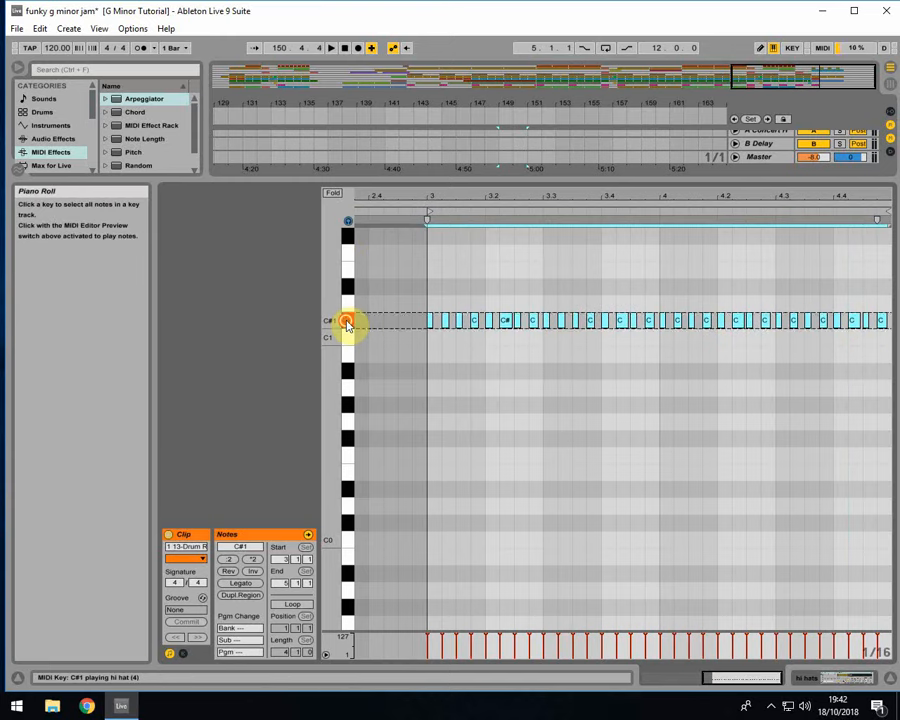
pyautogui.click(347, 343)
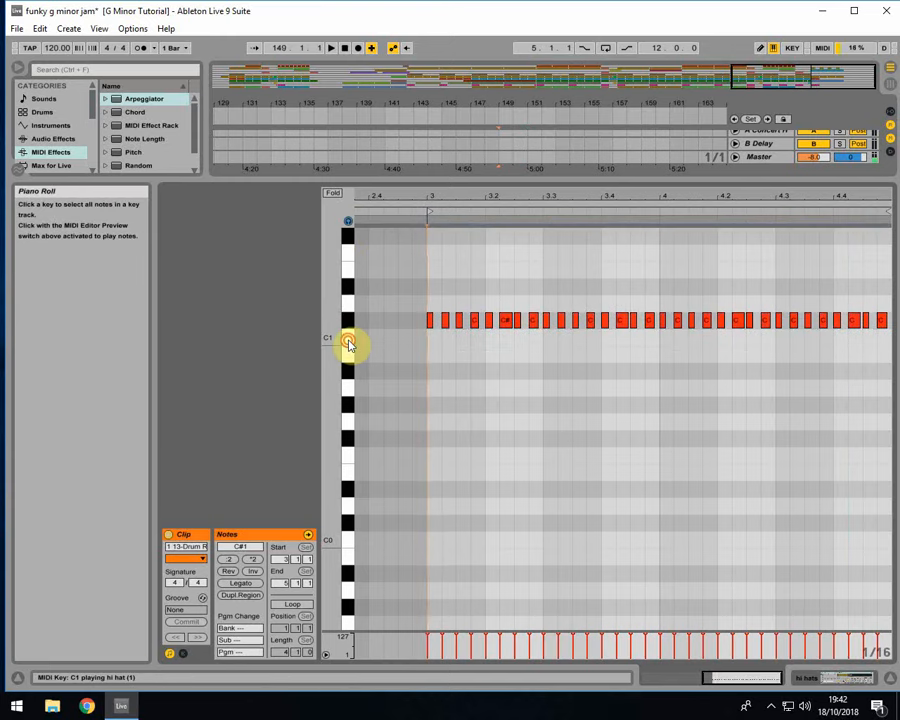
pyautogui.click(347, 321)
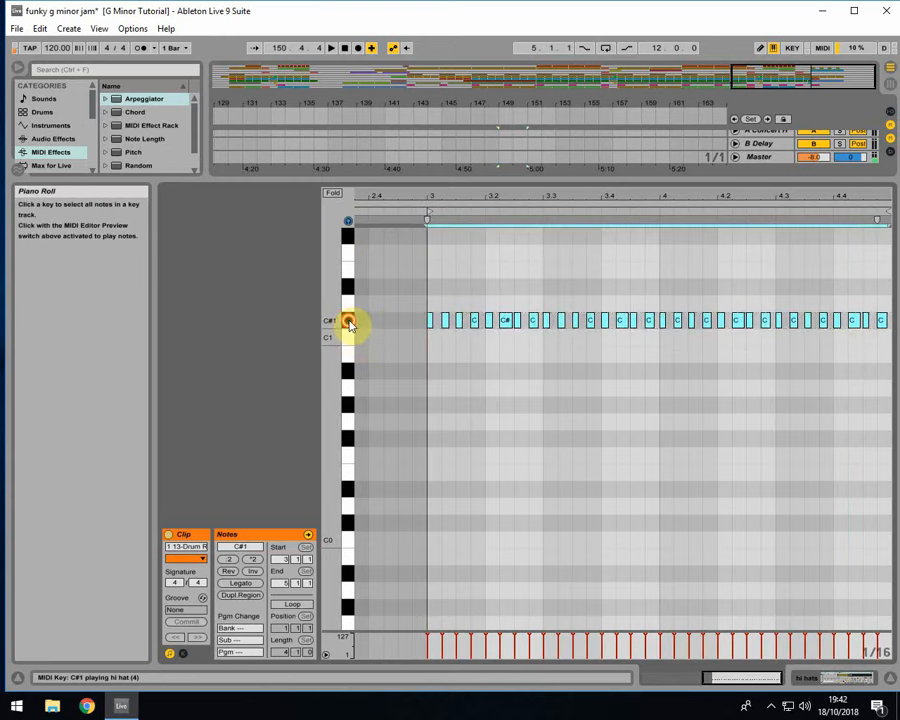
pyautogui.click(351, 223)
pyautogui.press('space')
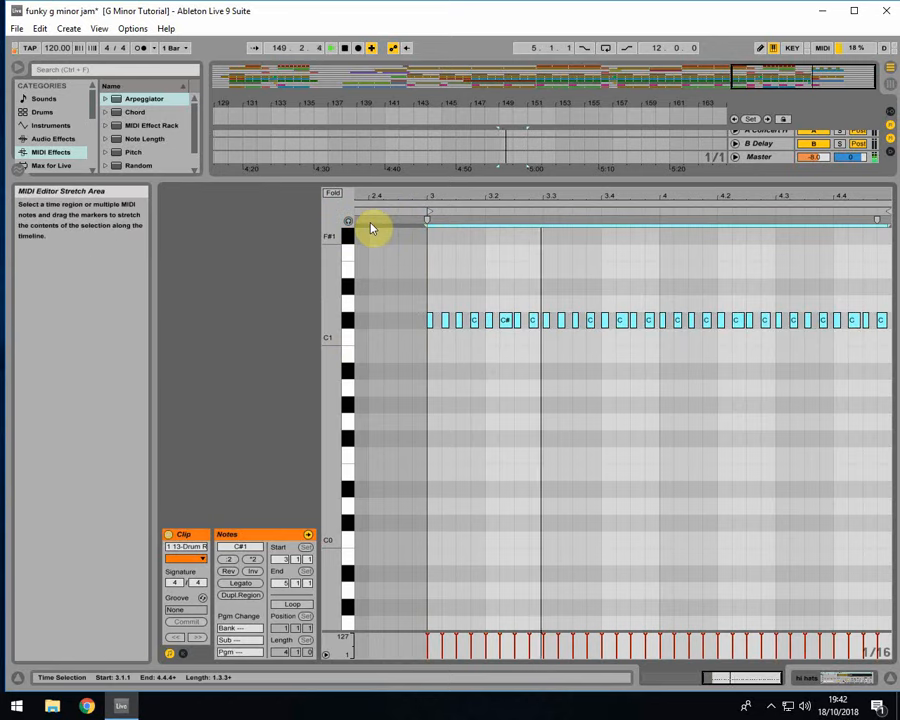
# - Duplicate the orange hi hats clip three times so the pattern runs through to bar 157
pyautogui.click(894, 679)
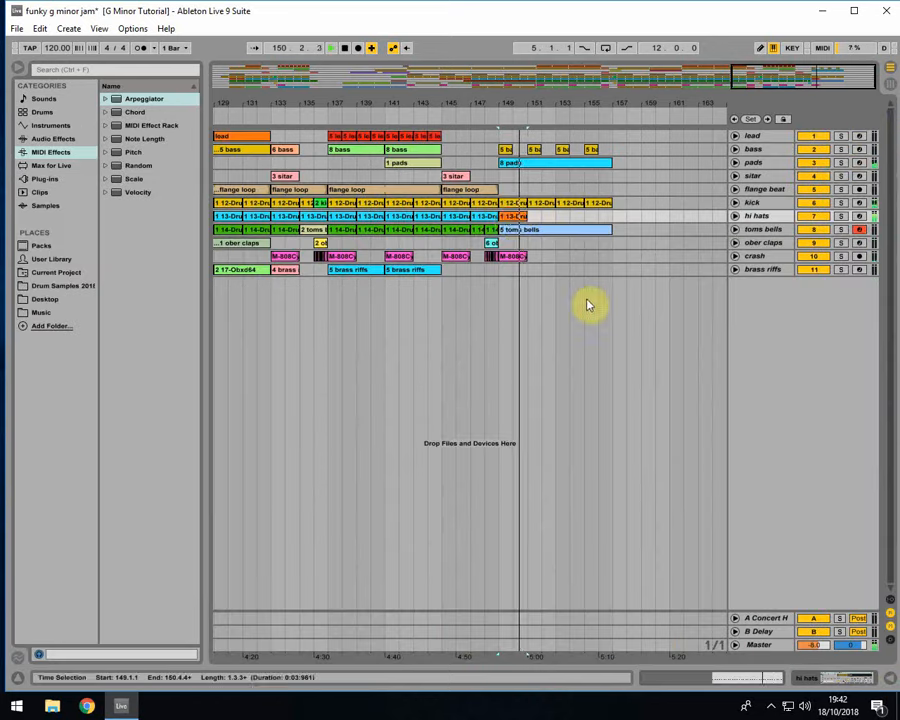
pyautogui.hotkey('ctrl', 'd')
pyautogui.hotkey('ctrl', 'd')
pyautogui.hotkey('ctrl', 'd')
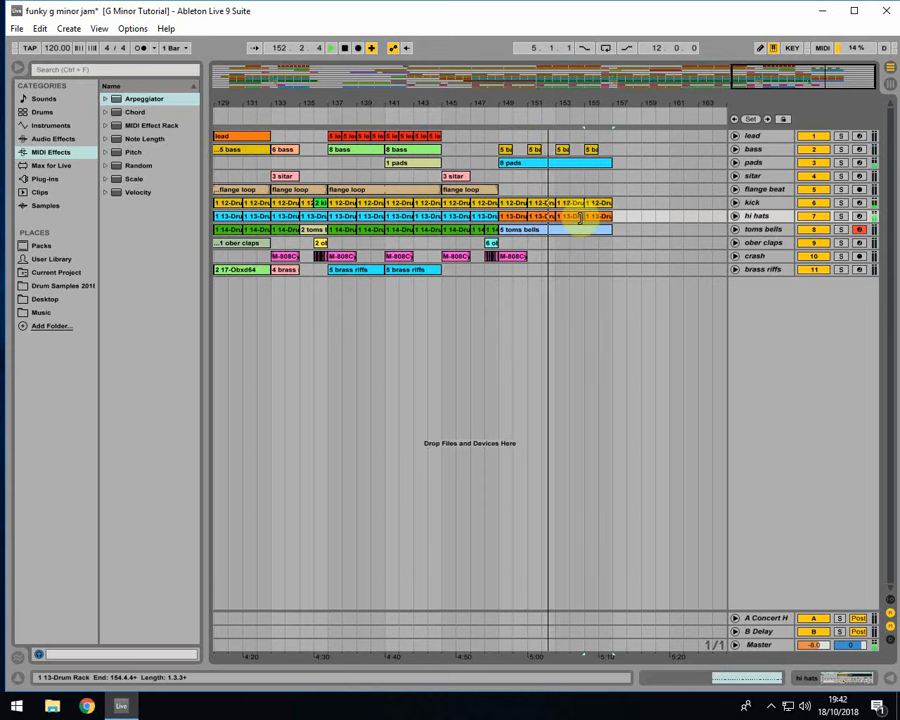
pyautogui.click(581, 219)
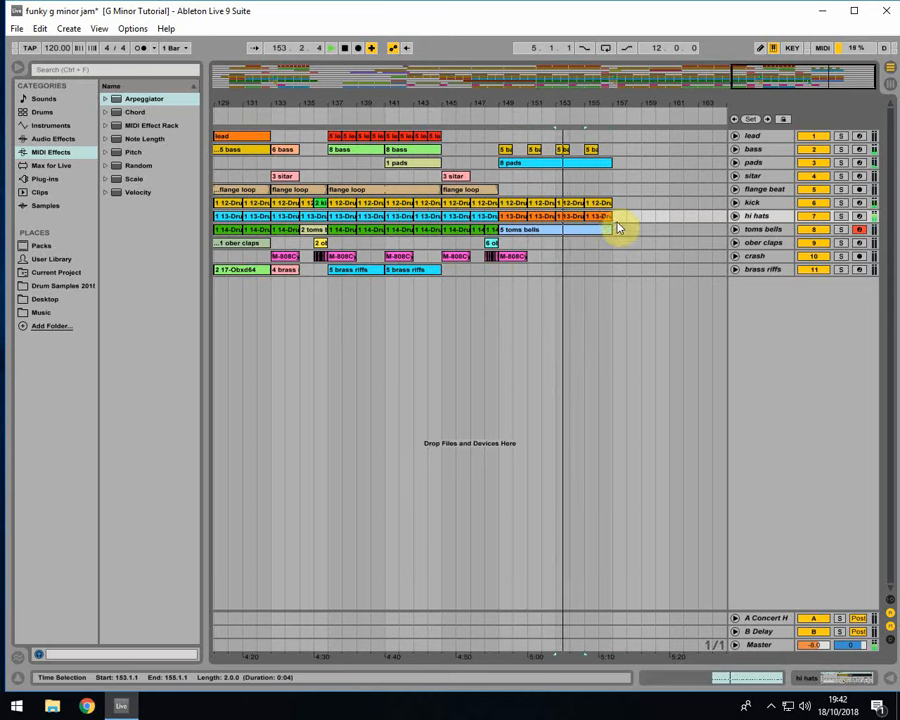
# - Arm the ober claps track and record a clap fill from a bar 155 lead-in up to bar 157
pyautogui.click(586, 258)
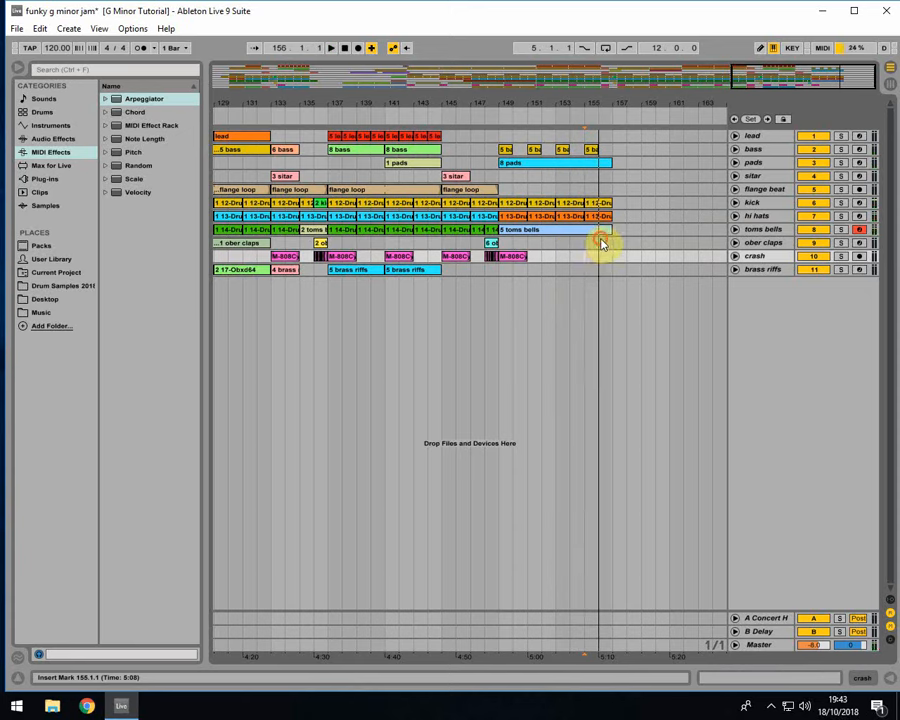
pyautogui.click(603, 245)
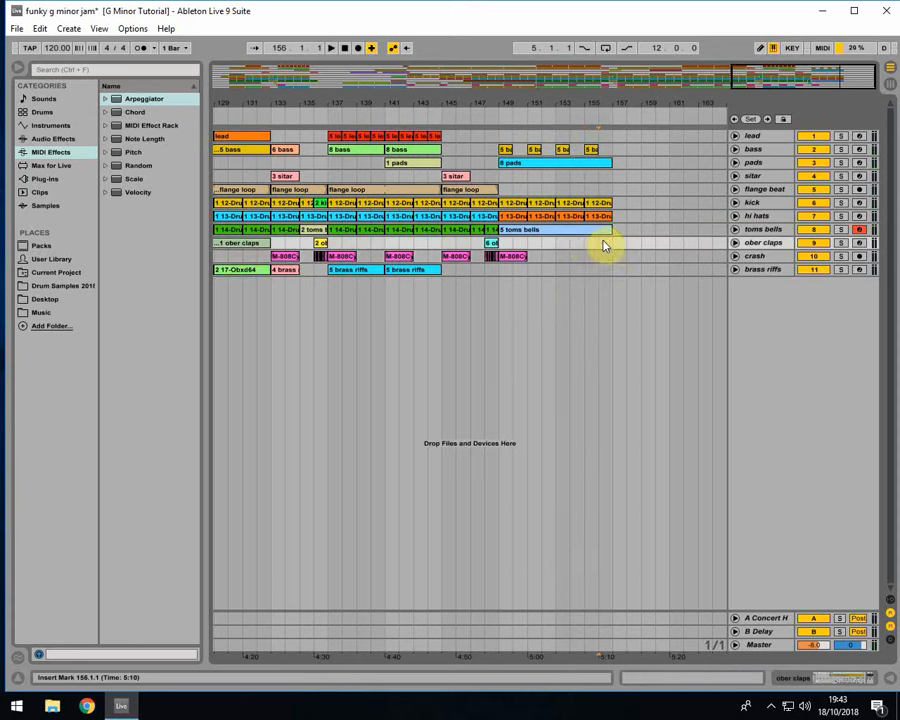
pyautogui.click(858, 244)
pyautogui.click(582, 243)
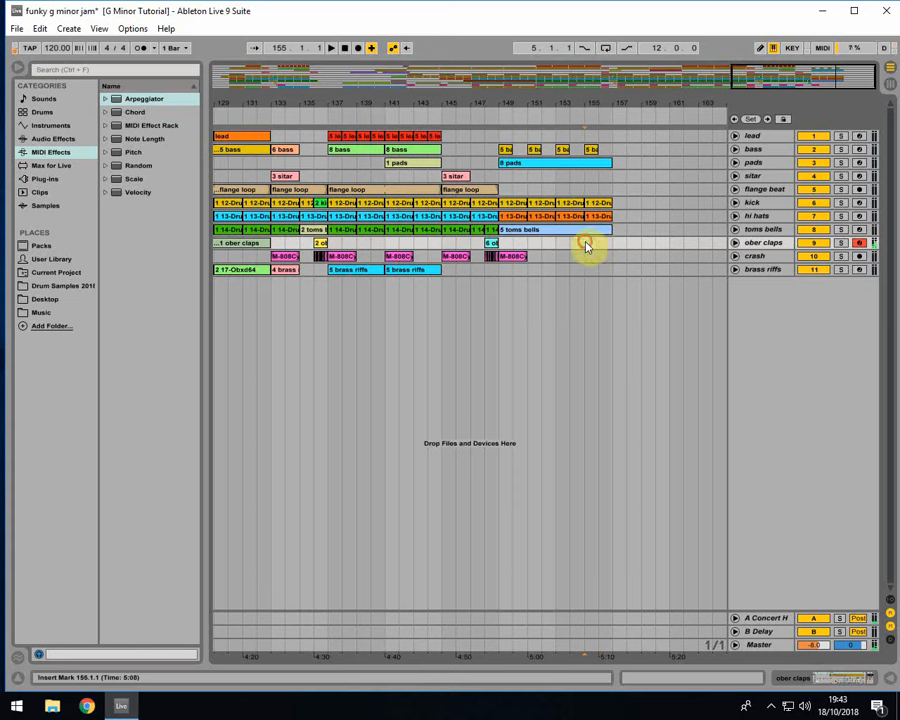
pyautogui.click(355, 49)
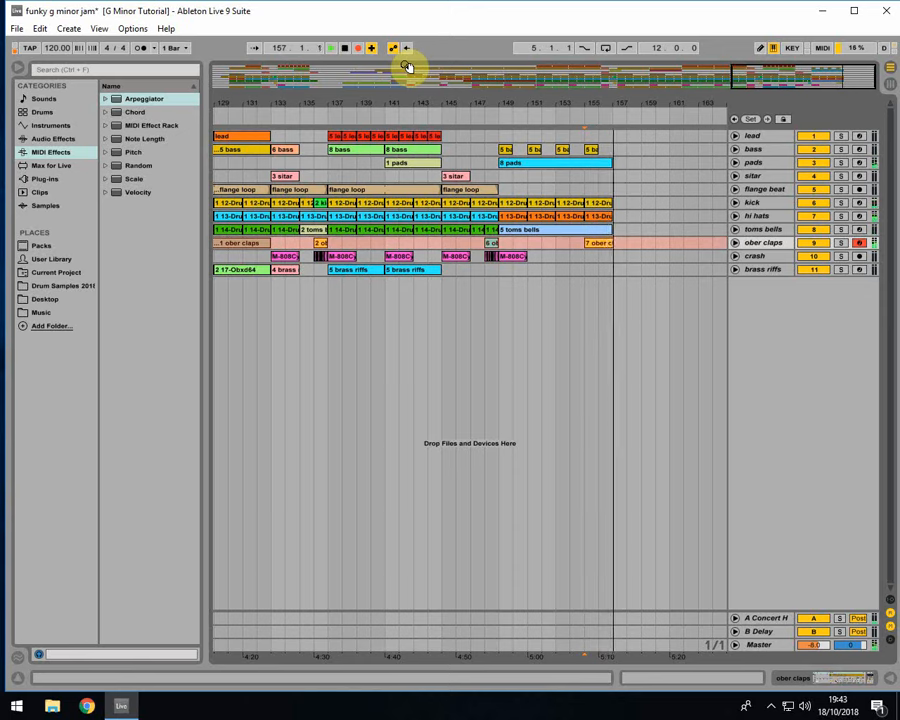
pyautogui.press('space')
# - Trim the recorded ober claps clip to bars 156–157 and quantize all its C1 notes
pyautogui.click(597, 243)
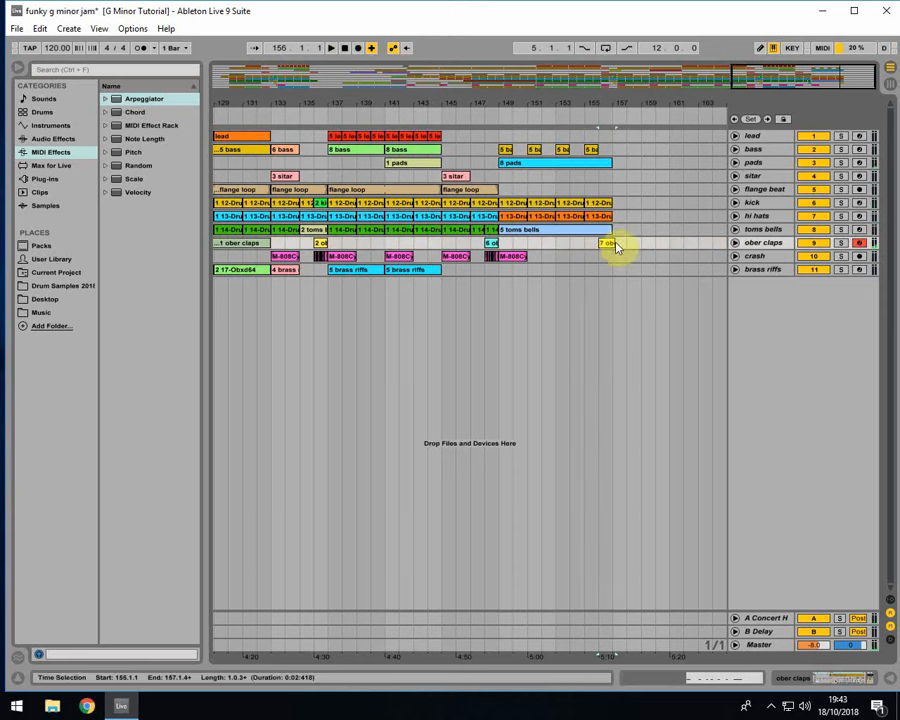
pyautogui.doubleClick(608, 247)
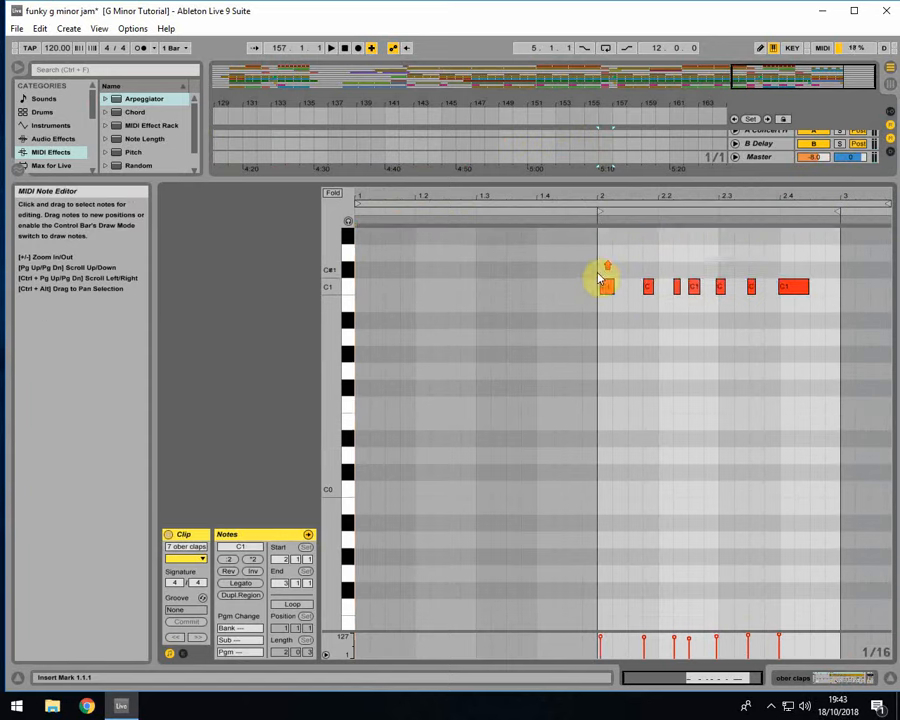
pyautogui.moveTo(582, 290); pyautogui.dragTo(895, 260)
pyautogui.hotkey('ctrl', 'u')
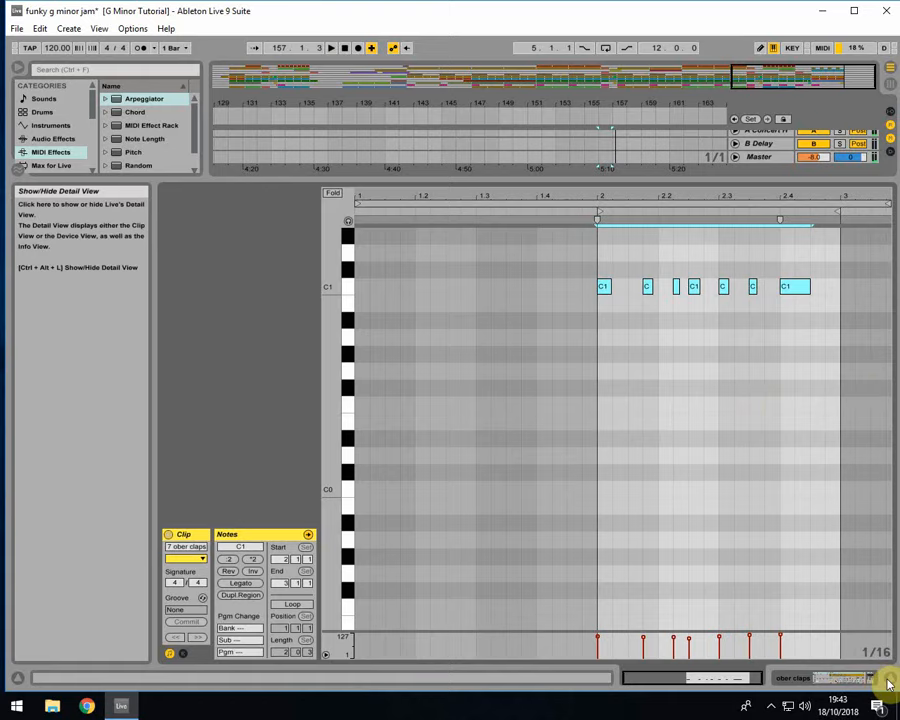
pyautogui.click(752, 469)
pyautogui.click(882, 680)
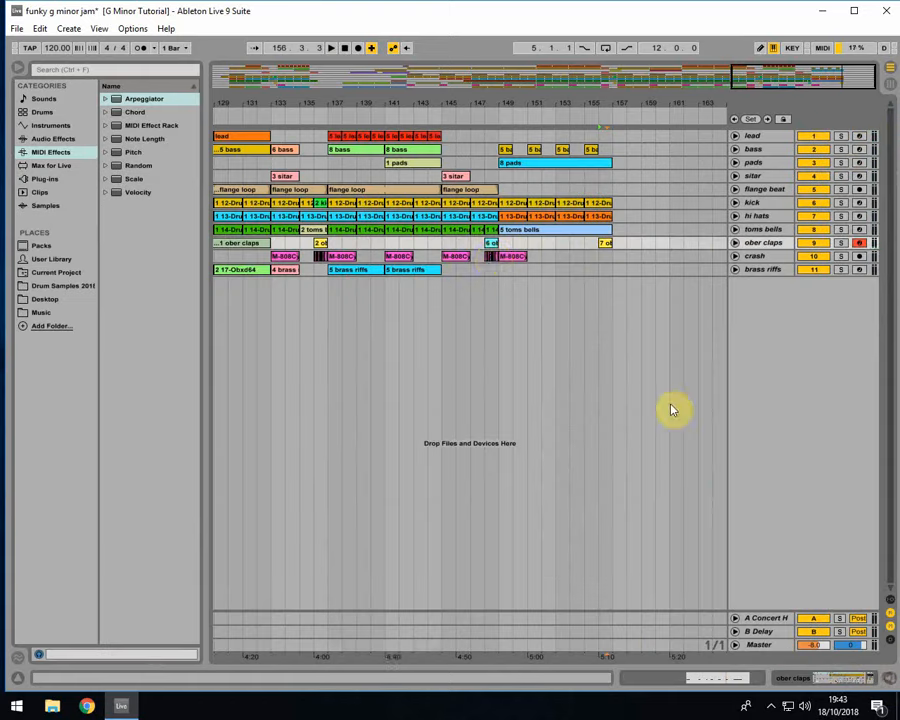
# - Copy the eight-bar flange loop clip from bar 137 to bar 157 on the flange beat track
pyautogui.click(488, 270)
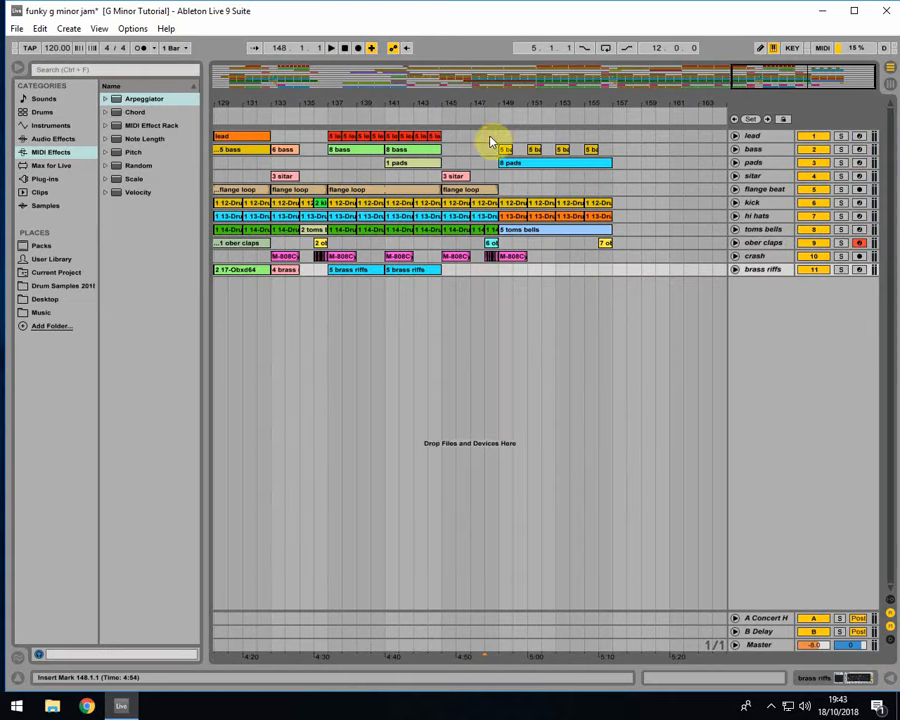
pyautogui.moveTo(532, 104); pyautogui.dragTo(578, 101)
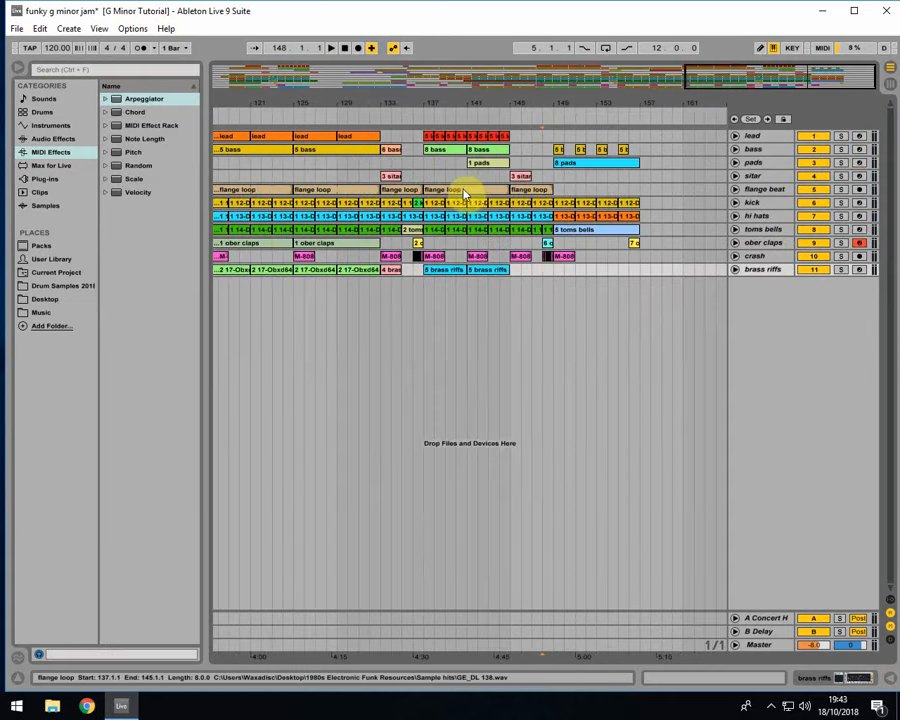
pyautogui.moveTo(463, 190); pyautogui.dragTo(684, 192)
pyautogui.click(588, 163)
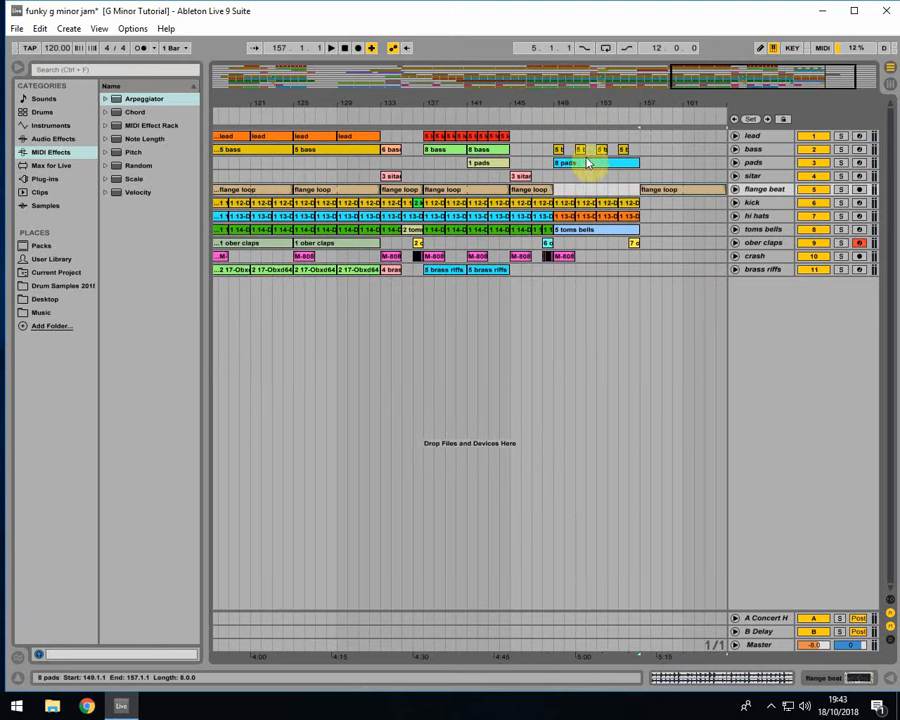
pyautogui.click(343, 151)
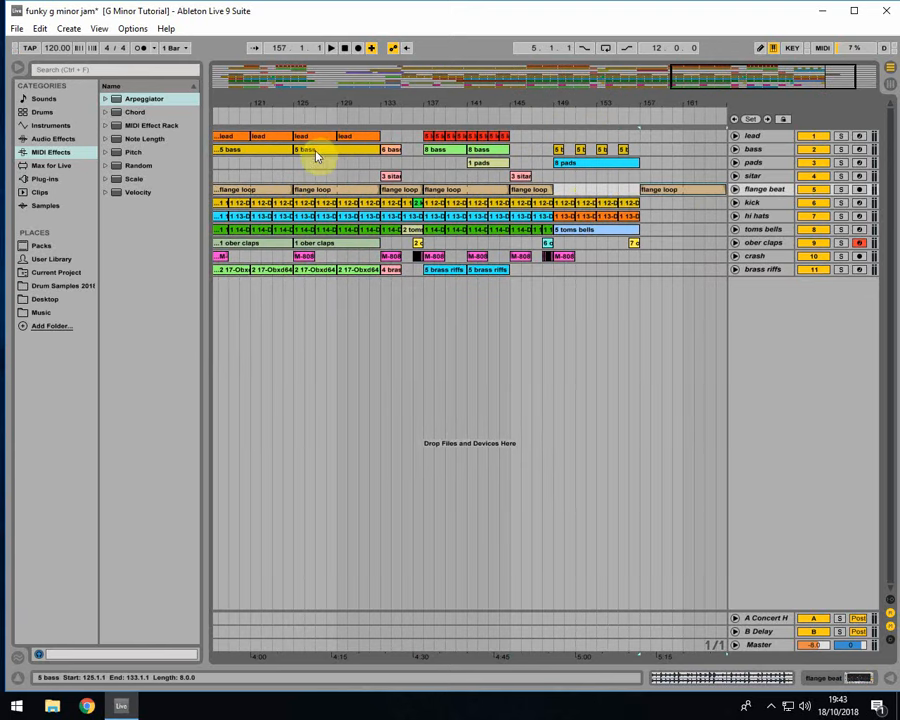
# - Extend the kick clips and the blue hi hats clips from bar 157 through to bar 165
pyautogui.moveTo(605, 207); pyautogui.dragTo(648, 207)
pyautogui.moveTo(655, 207); pyautogui.dragTo(676, 207)
pyautogui.moveTo(676, 207); pyautogui.dragTo(700, 207)
pyautogui.moveTo(701, 207); pyautogui.dragTo(667, 207)
pyautogui.moveTo(538, 226); pyautogui.dragTo(669, 215)
pyautogui.click(573, 244)
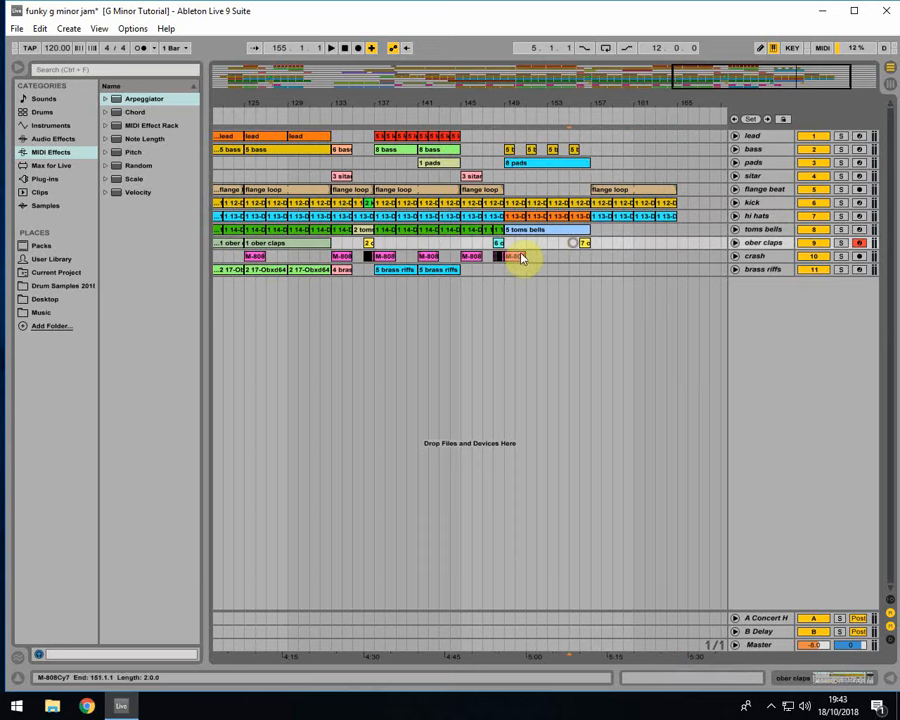
# - Copy the crash clip from bar 149 to bar 157 and play the transition from bar 155
pyautogui.moveTo(521, 256); pyautogui.dragTo(603, 253)
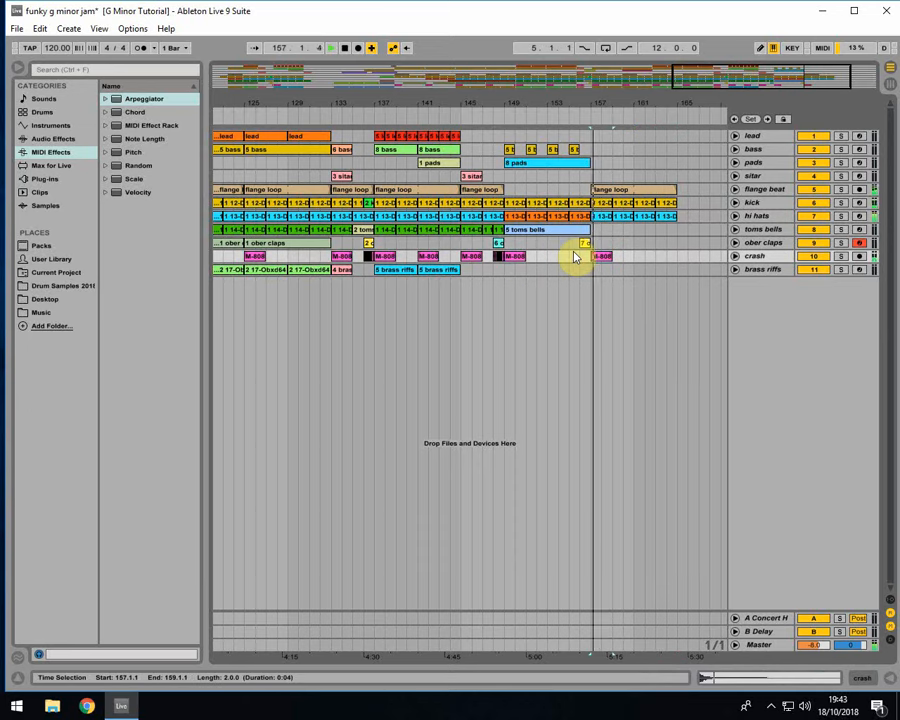
pyautogui.click(576, 257)
pyautogui.press('space')
pyautogui.click(589, 242)
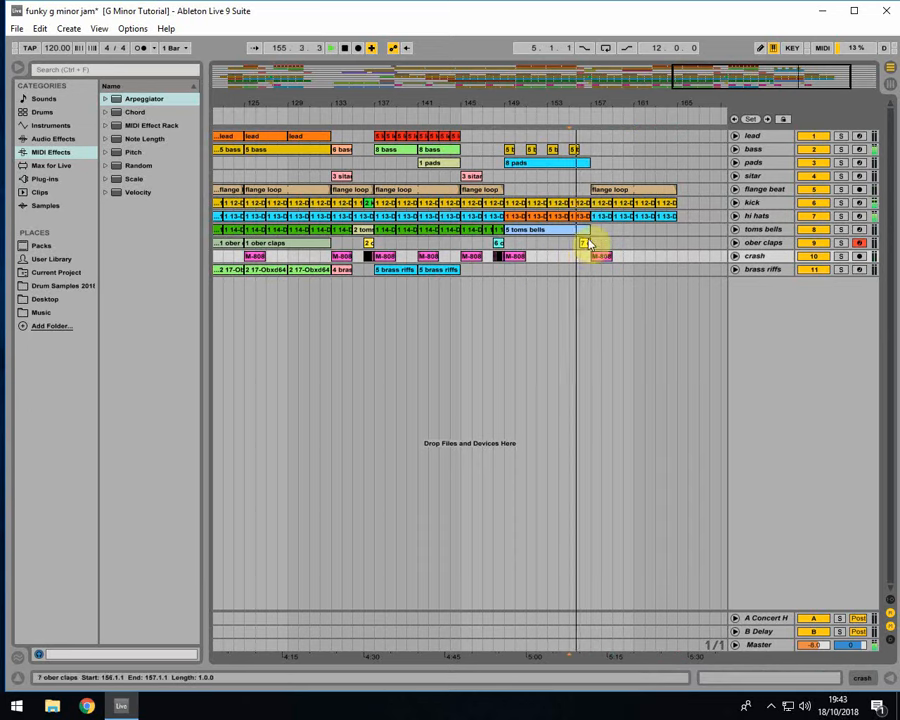
pyautogui.click(601, 217)
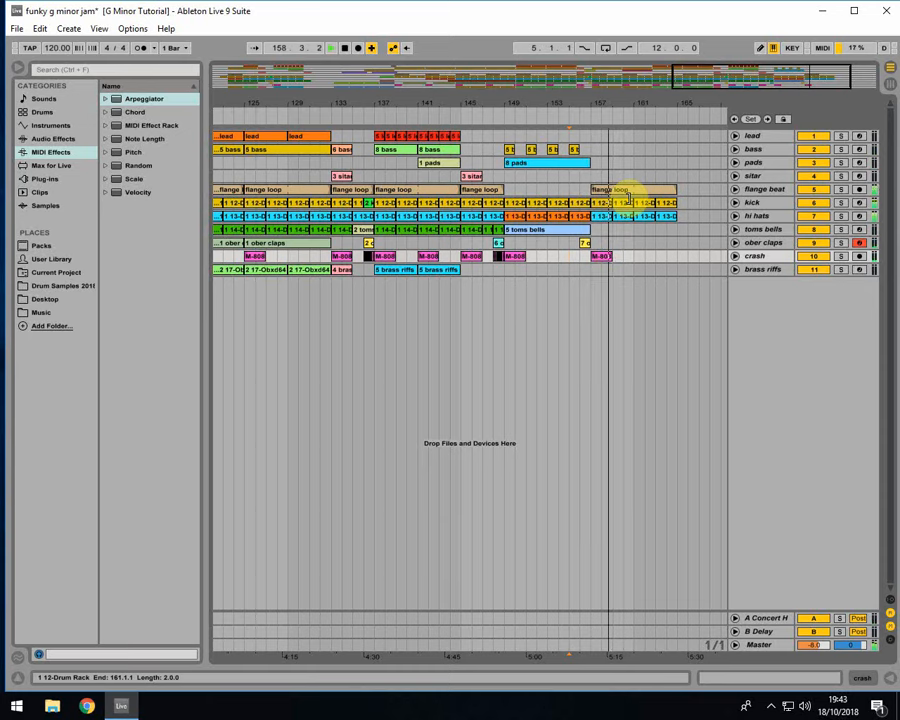
pyautogui.press('space')
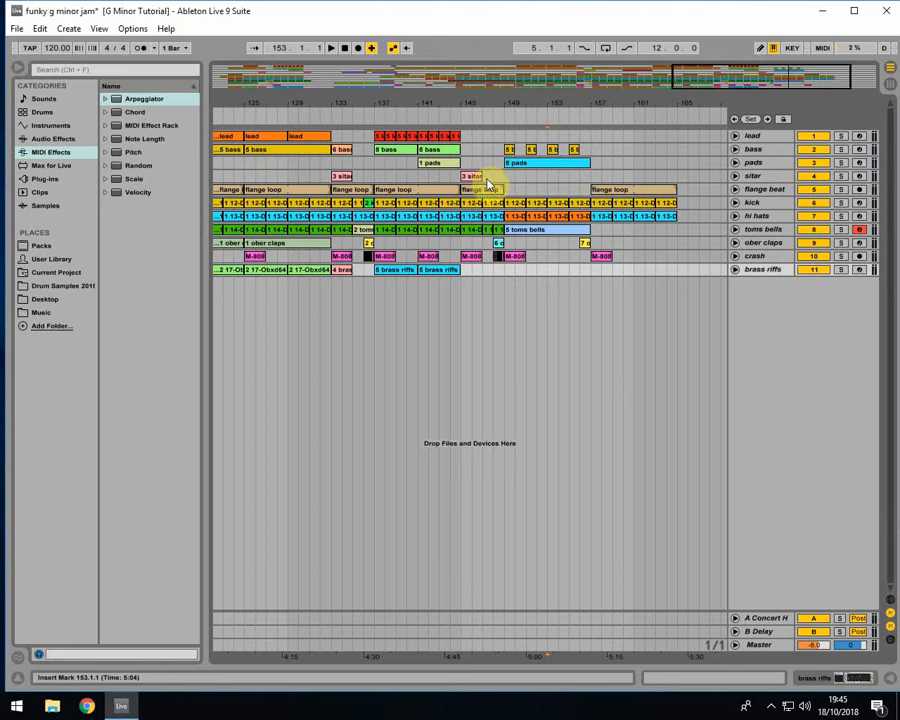
# - Copy the two-bar sitar clip from bar 145 to bar 157 and audition the section from bar 156
pyautogui.moveTo(470, 178); pyautogui.dragTo(600, 179)
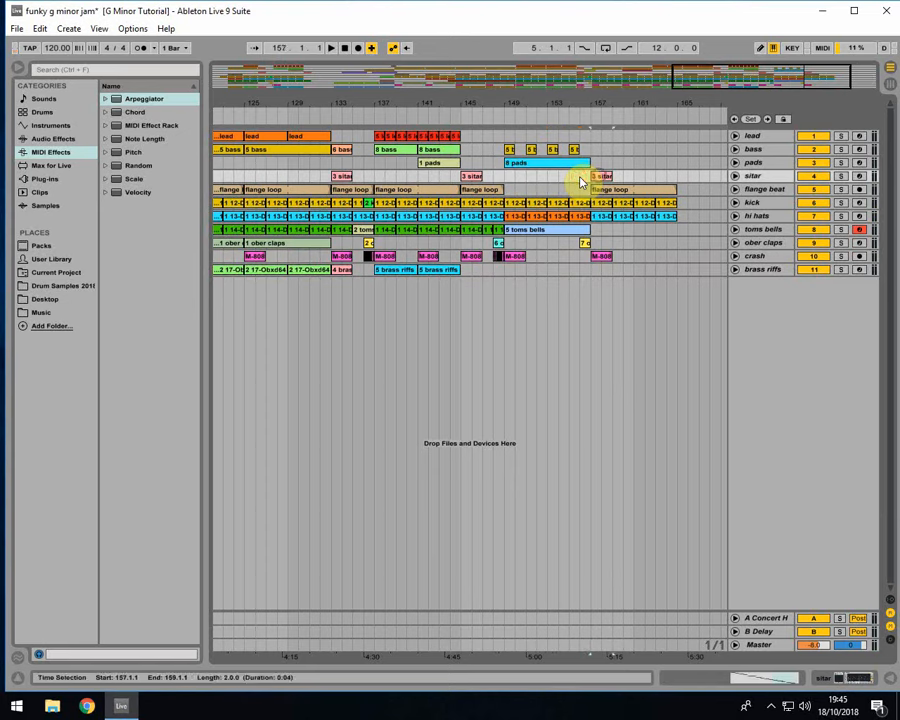
pyautogui.click(568, 176)
pyautogui.click(577, 178)
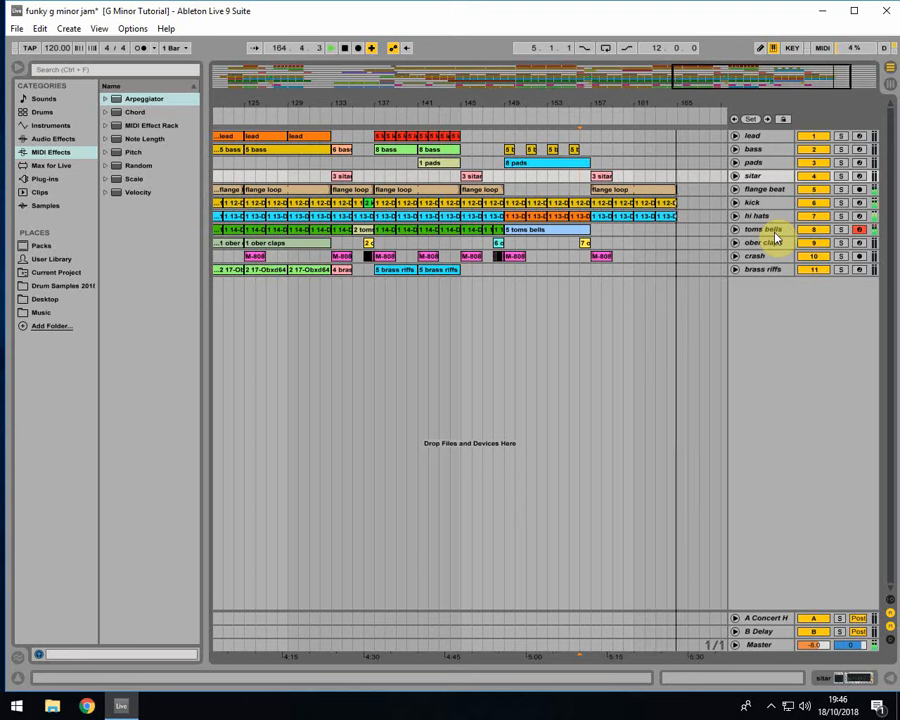
pyautogui.press('space')
# - Record a new part on the toms bells track up to bar 165, using bar 156 as the lead-in
pyautogui.click(610, 237)
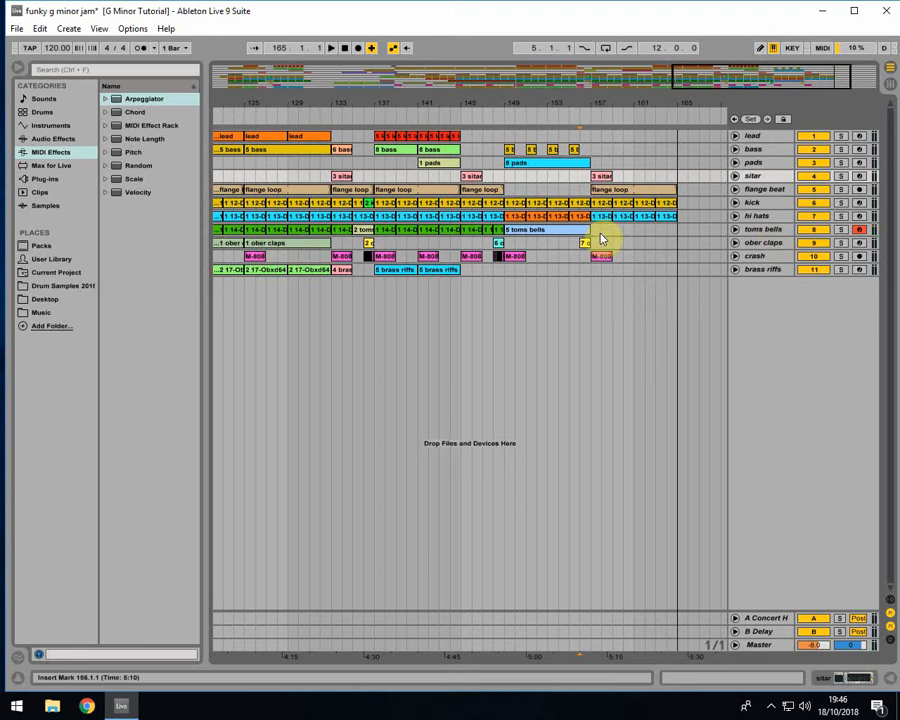
pyautogui.click(580, 253)
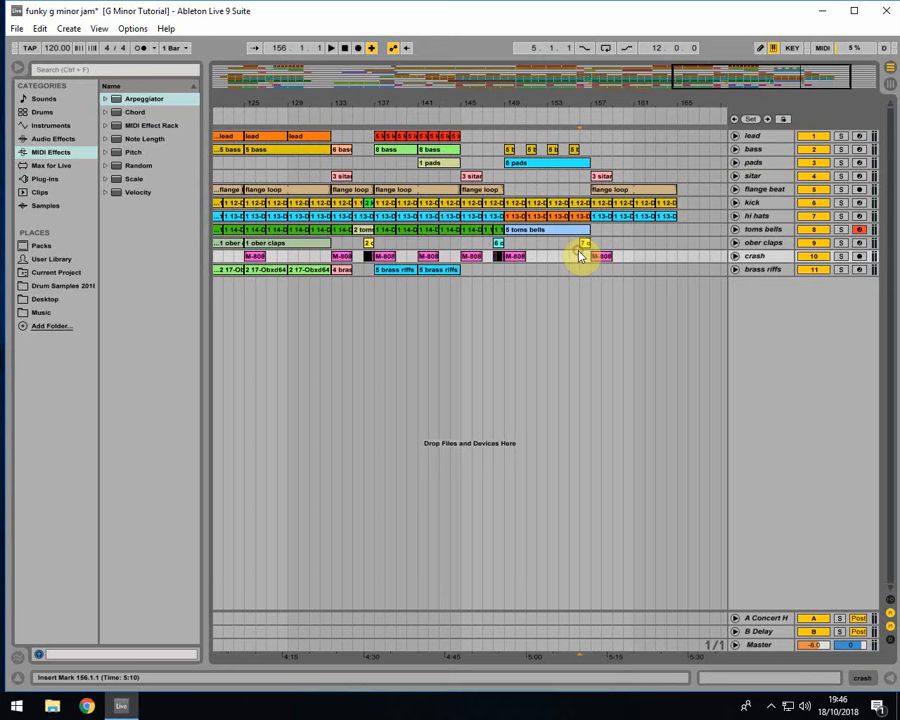
pyautogui.press('space')
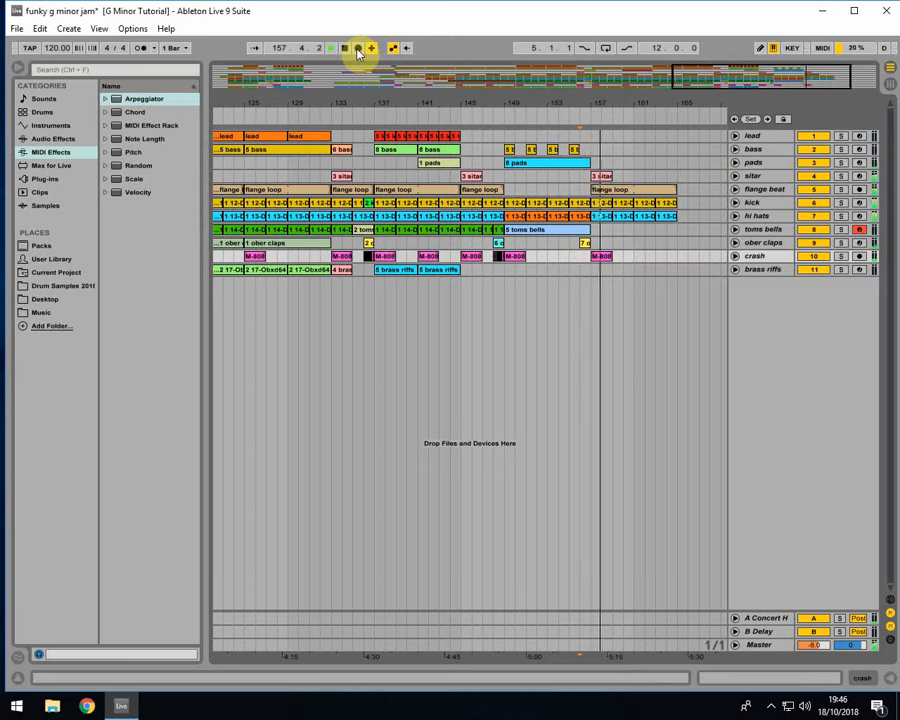
pyautogui.click(358, 50)
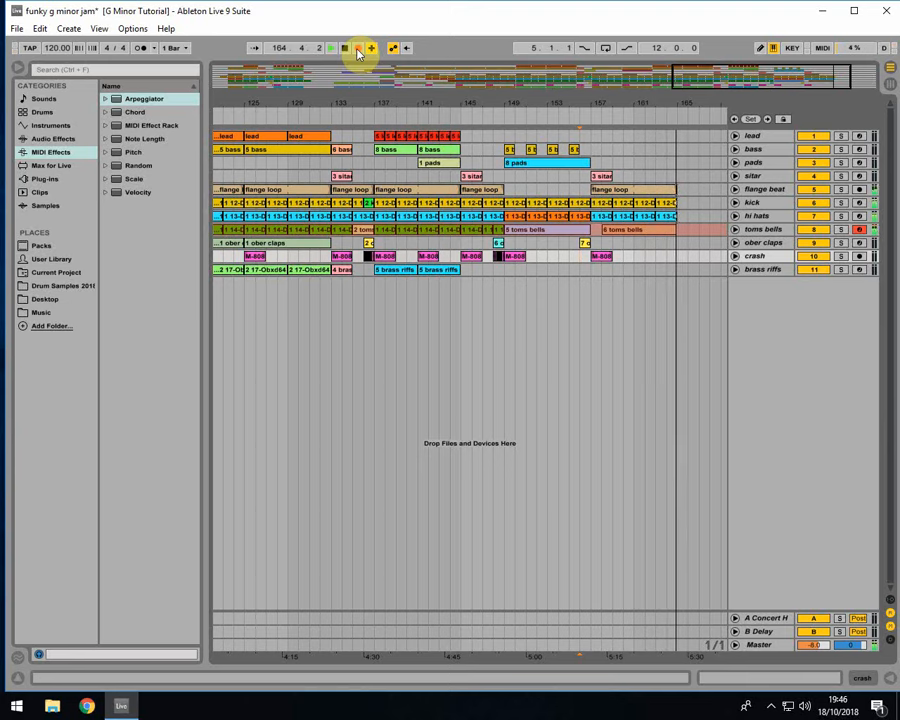
pyautogui.press('space')
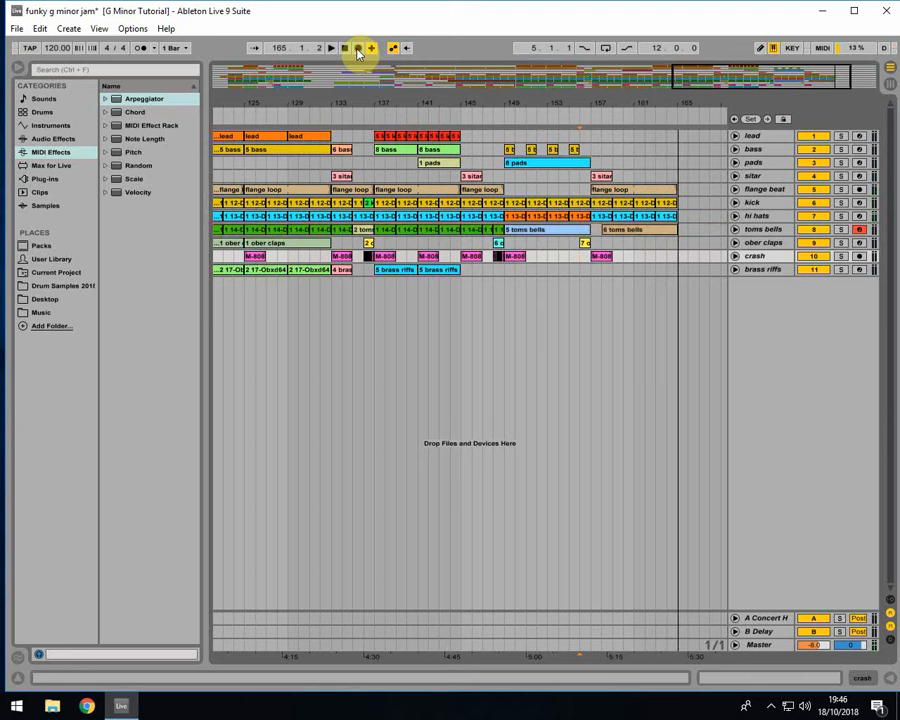
# - Trim the recorded toms bells clip to start at bar 159 and quantize all its C1 and D1 notes
pyautogui.rightClick(634, 236)
pyautogui.click(679, 456)
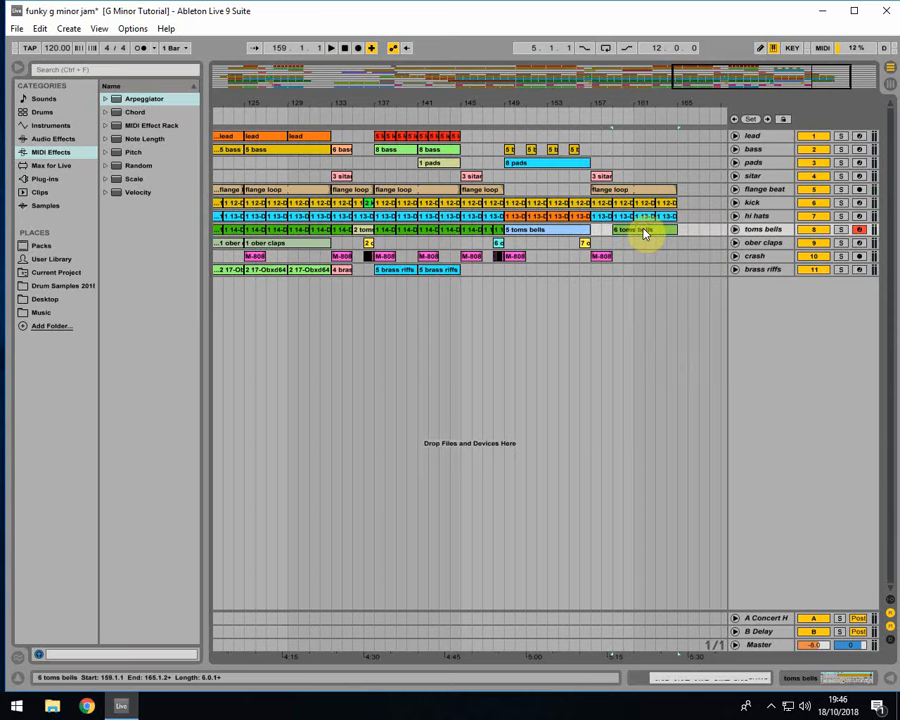
pyautogui.doubleClick(644, 236)
pyautogui.moveTo(430, 368); pyautogui.dragTo(894, 286)
pyautogui.hotkey('ctrl', 'u')
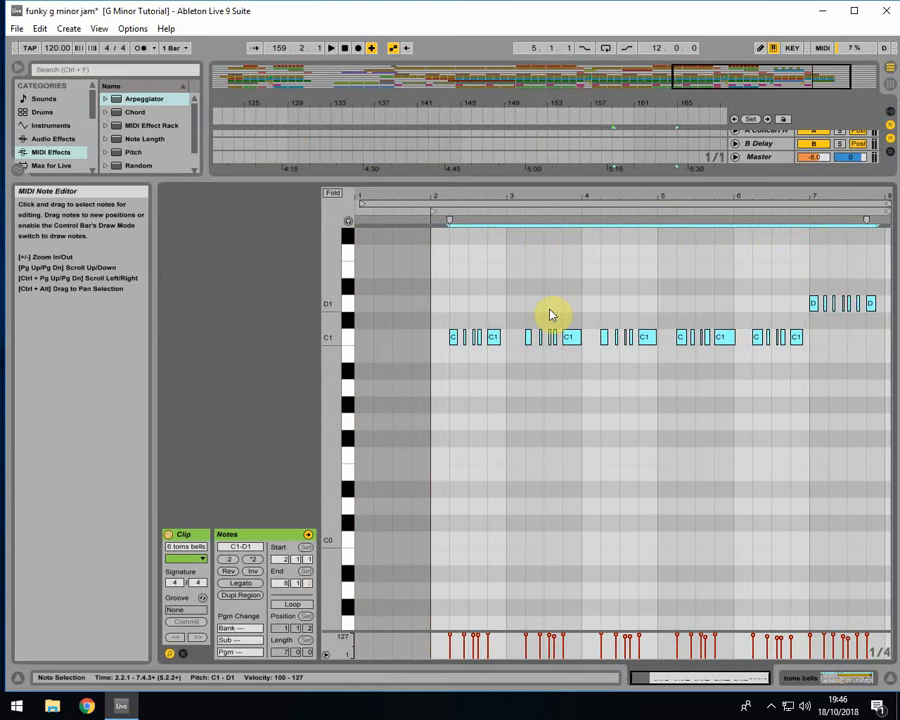
# - Play back the toms bells clip from bar 159 and expand the kick track to compare their rhythms
pyautogui.press('space')
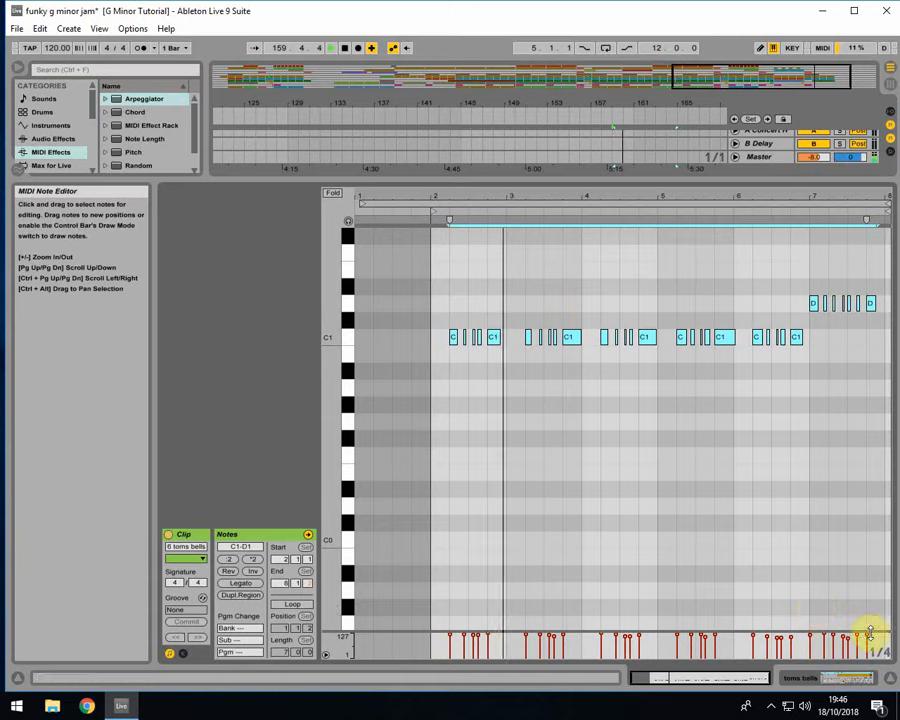
pyautogui.click(884, 678)
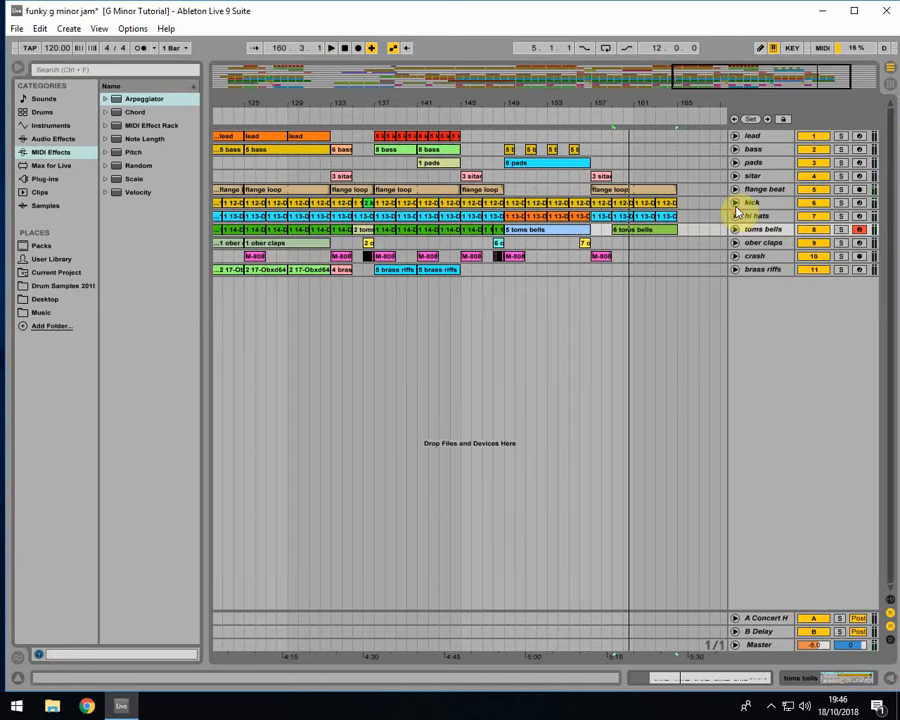
pyautogui.click(735, 204)
pyautogui.doubleClick(626, 276)
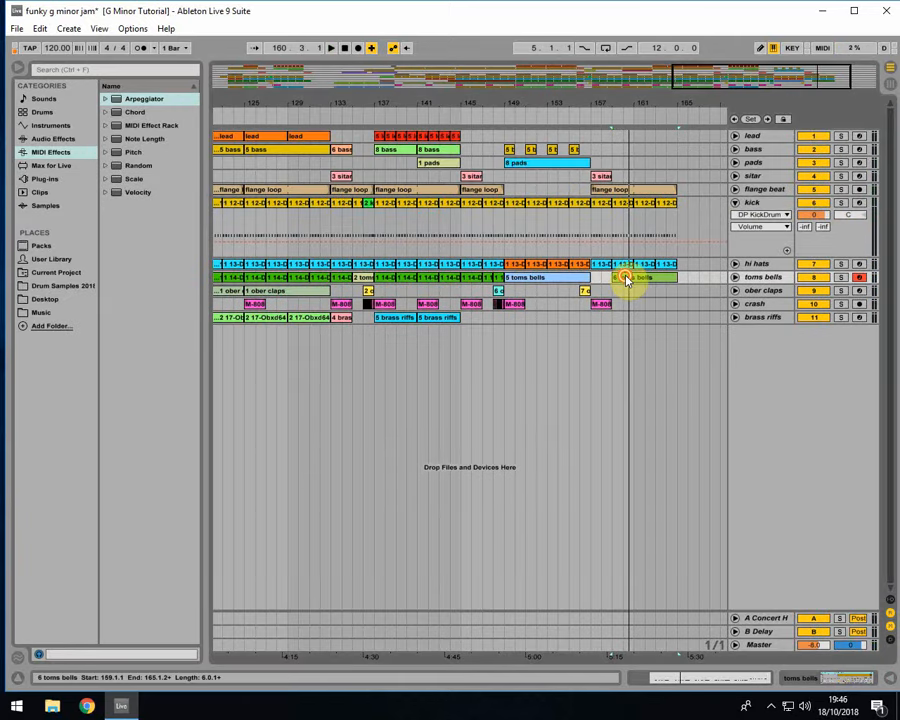
pyautogui.press('space')
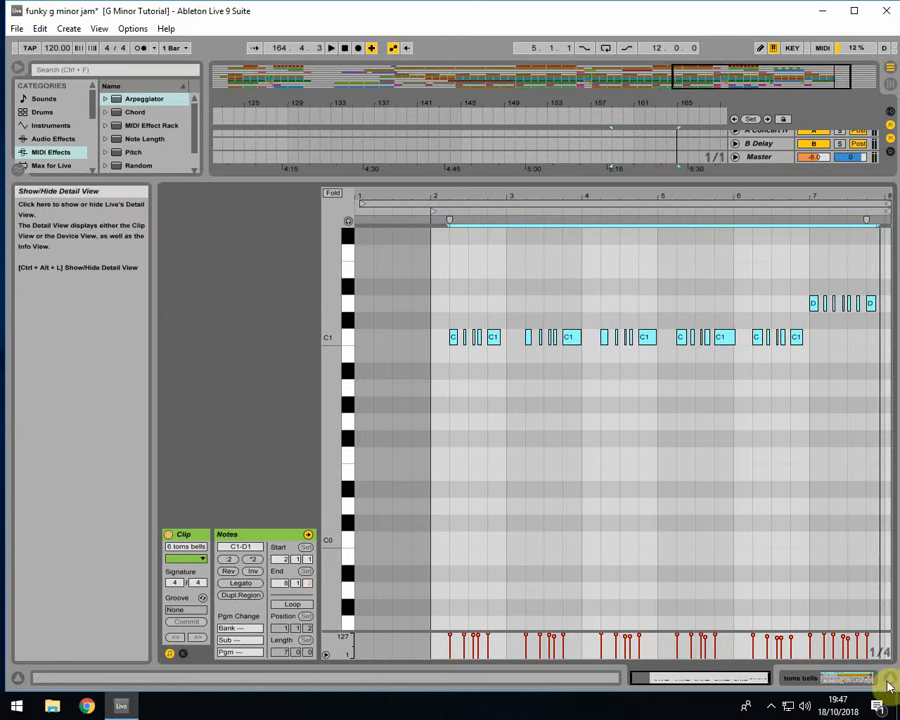
pyautogui.click(699, 420)
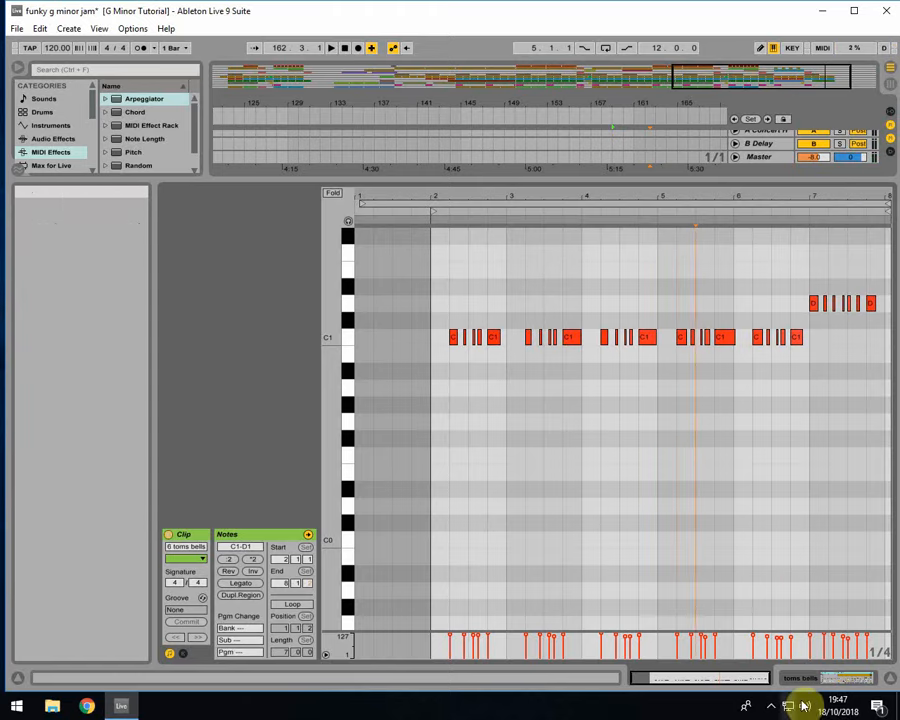
# - Arm the ober claps track and record a clap part from bar 157 to bar 165
pyautogui.click(884, 680)
pyautogui.click(858, 291)
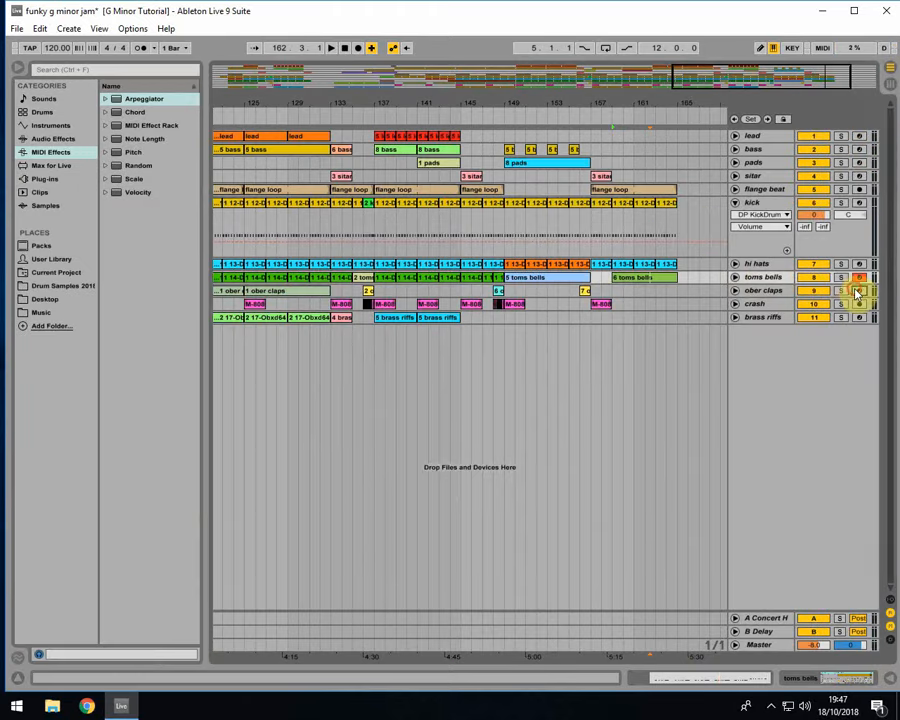
pyautogui.click(627, 279)
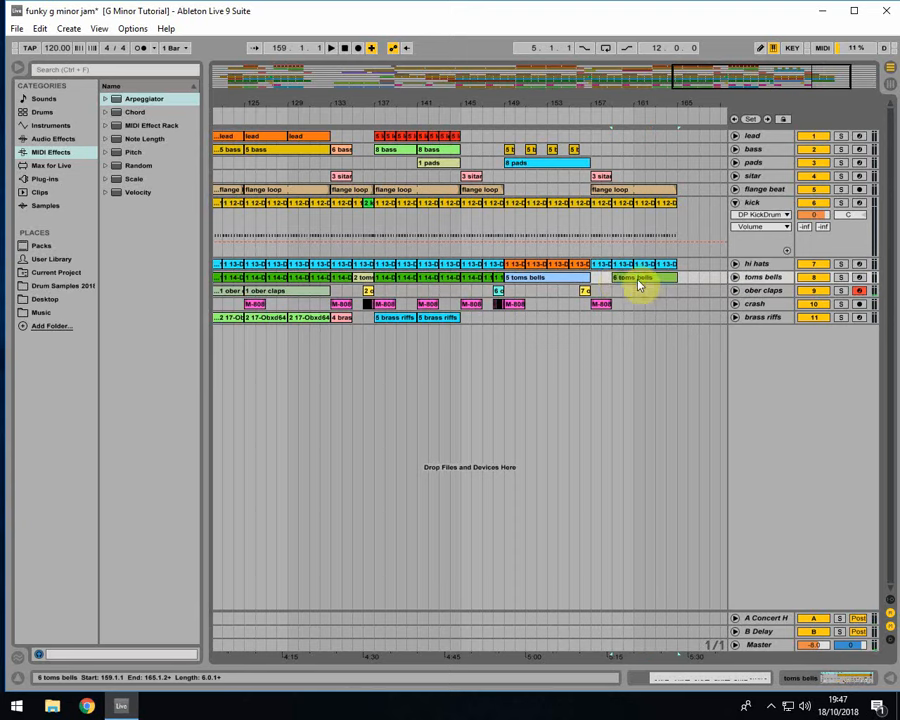
pyautogui.click(596, 293)
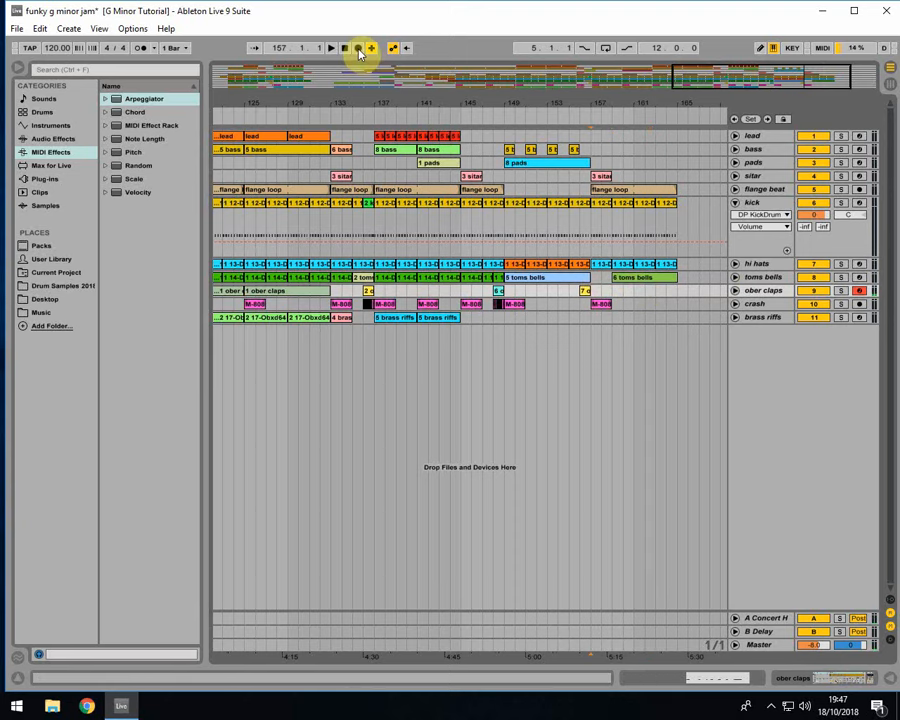
pyautogui.click(358, 48)
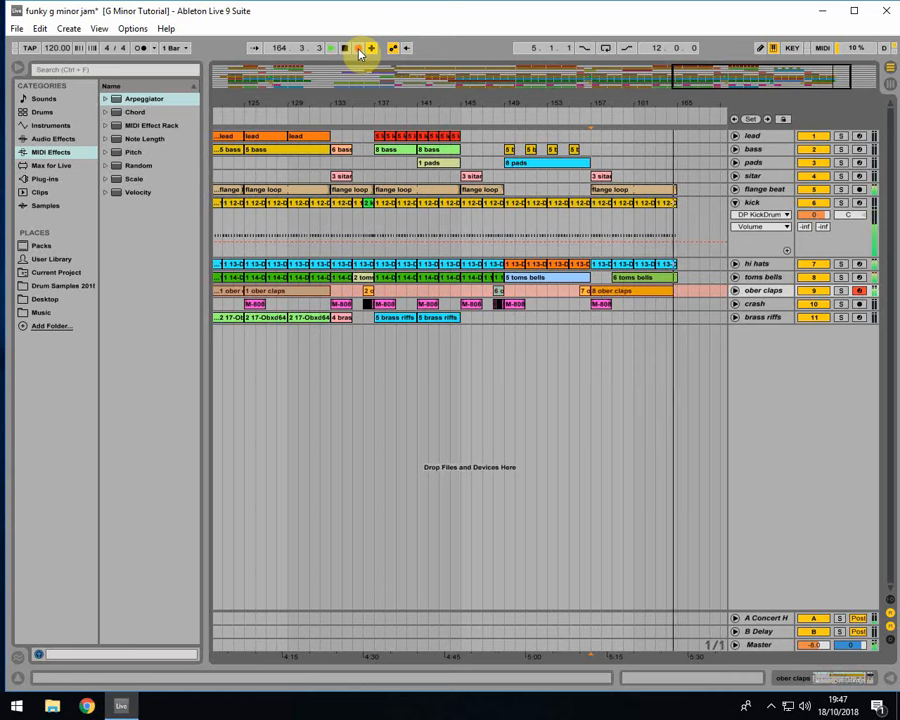
pyautogui.click(358, 49)
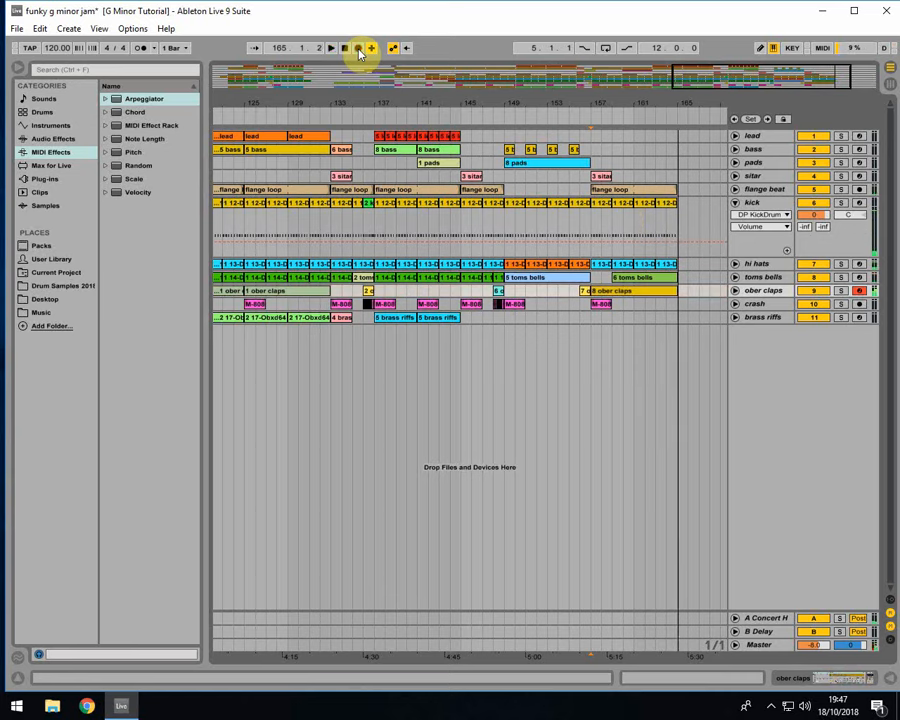
# - Quantize the C1 notes of the ober claps clip at bar 157, play it back and collapse the kick track
pyautogui.click(600, 291)
pyautogui.doubleClick(620, 293)
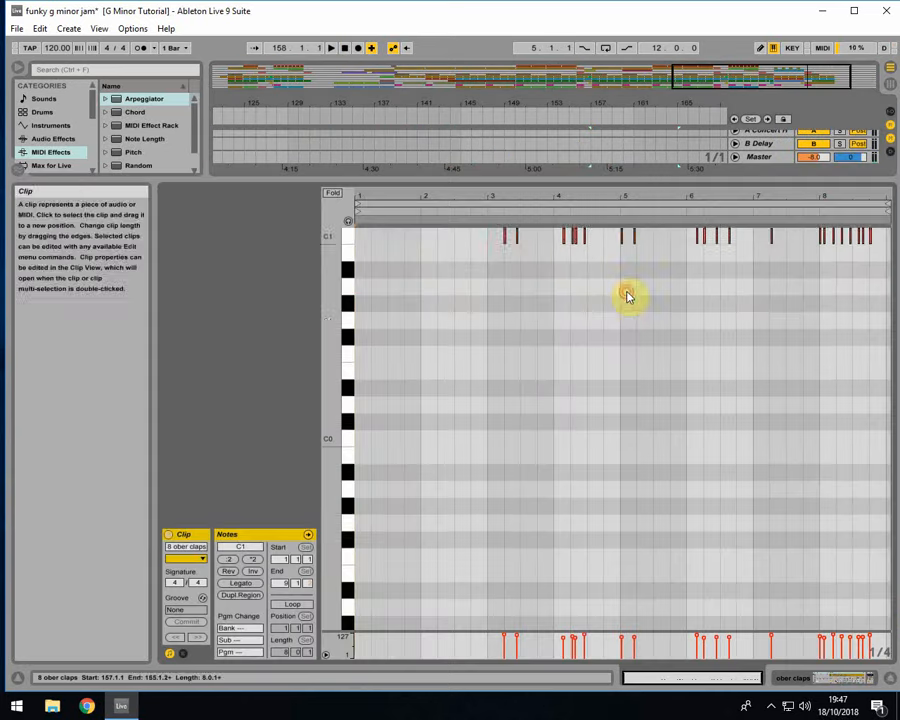
pyautogui.click(468, 363)
pyautogui.moveTo(478, 363); pyautogui.dragTo(895, 265)
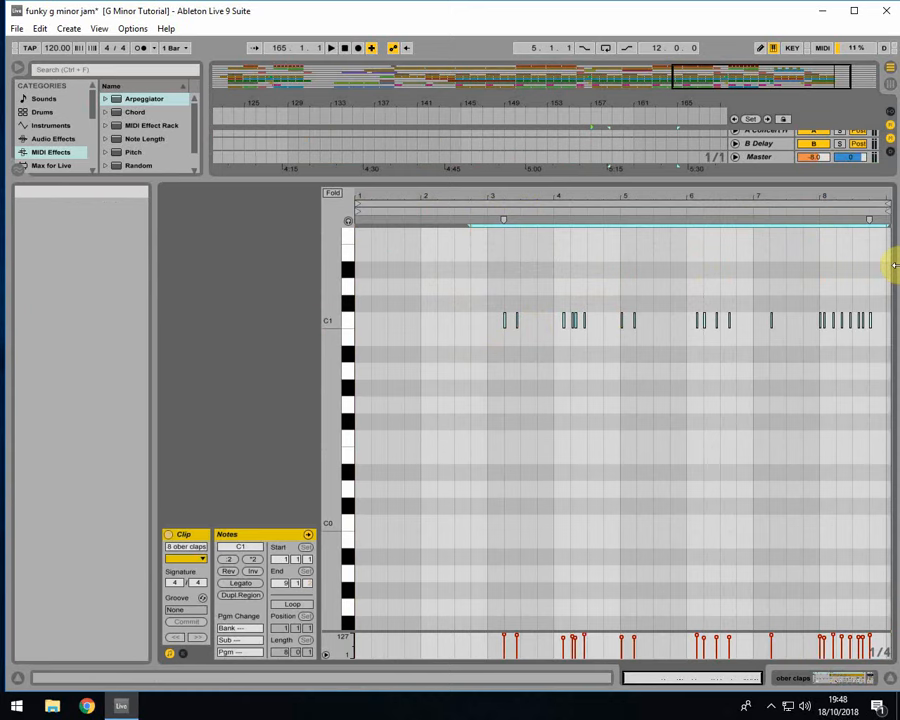
pyautogui.press('space')
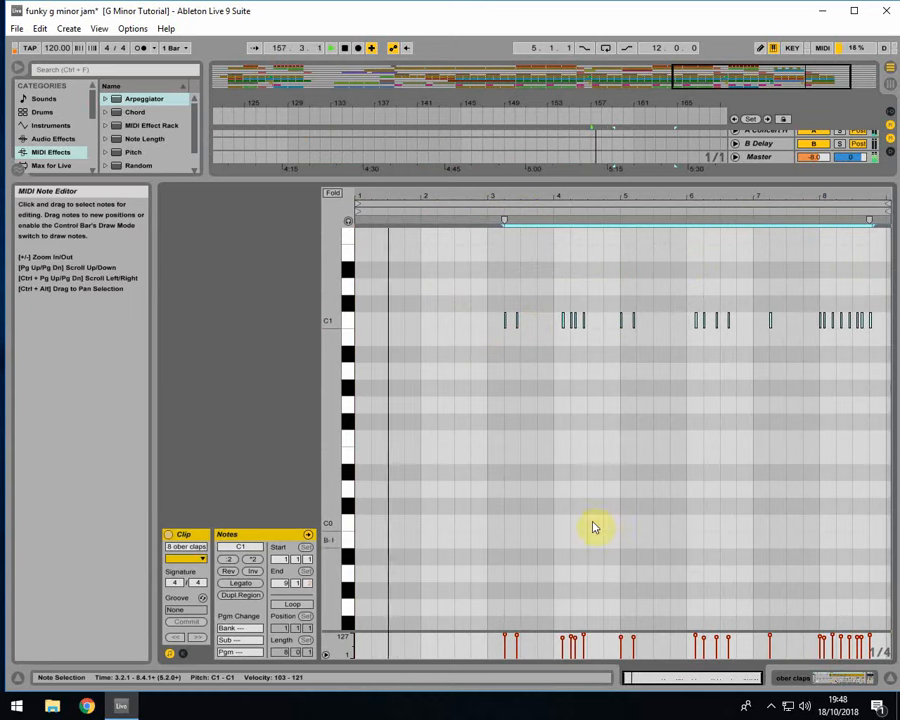
pyautogui.click(506, 337)
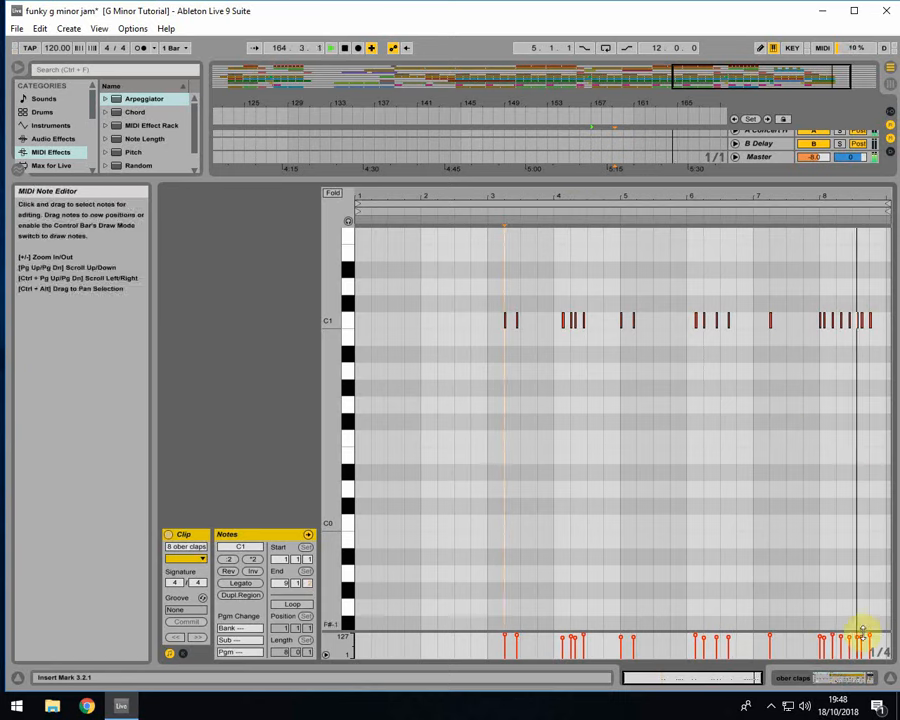
pyautogui.click(886, 677)
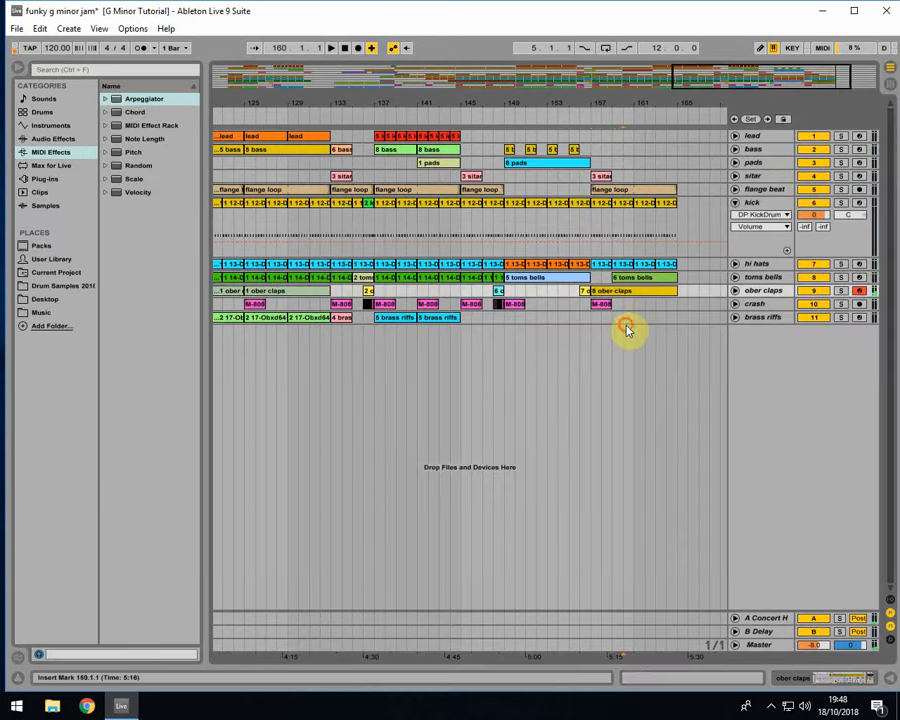
pyautogui.click(627, 331)
pyautogui.click(735, 203)
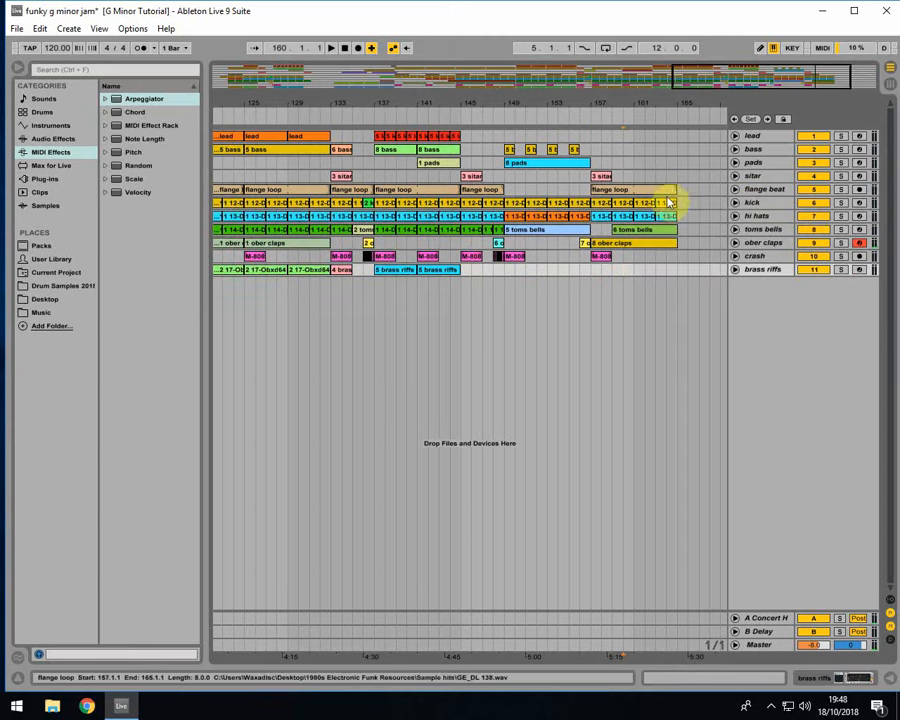
# - Expand the kick track and recolour its clip spanning bars 147 to 149 orange
pyautogui.click(567, 191)
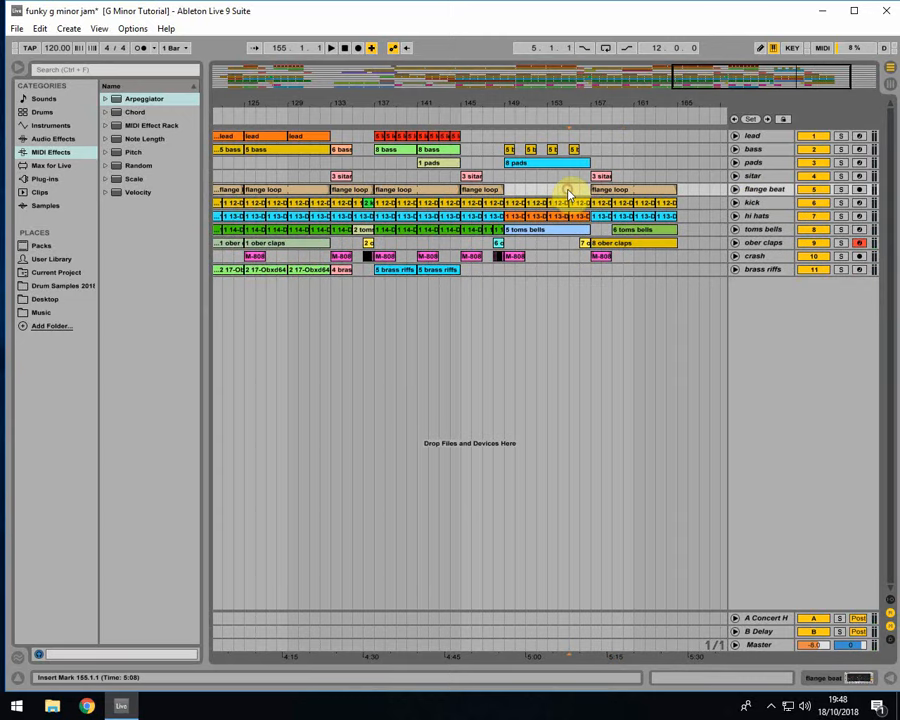
pyautogui.click(372, 204)
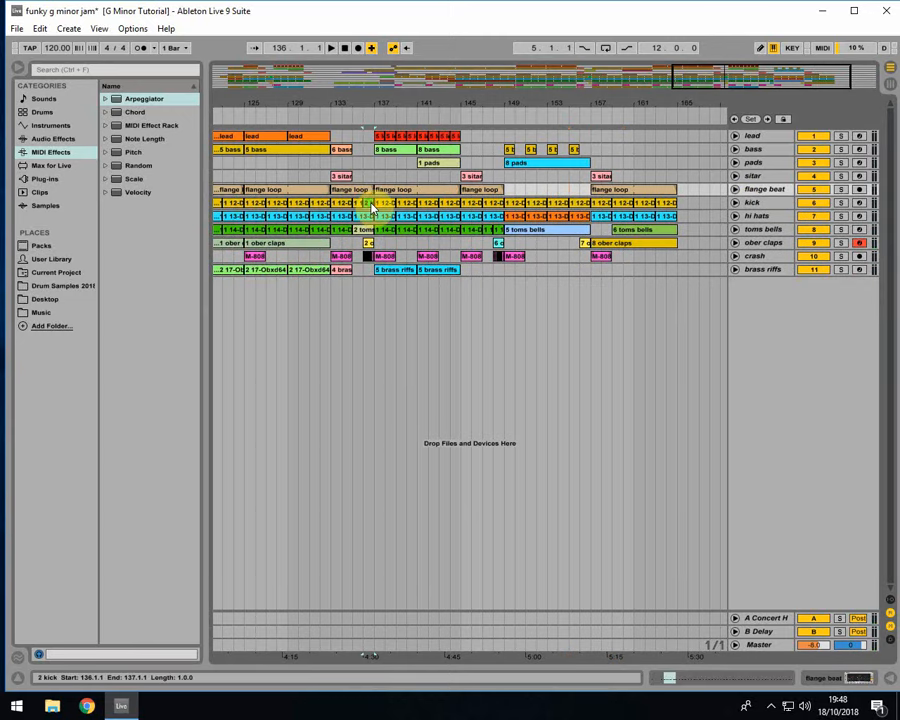
pyautogui.click(762, 205)
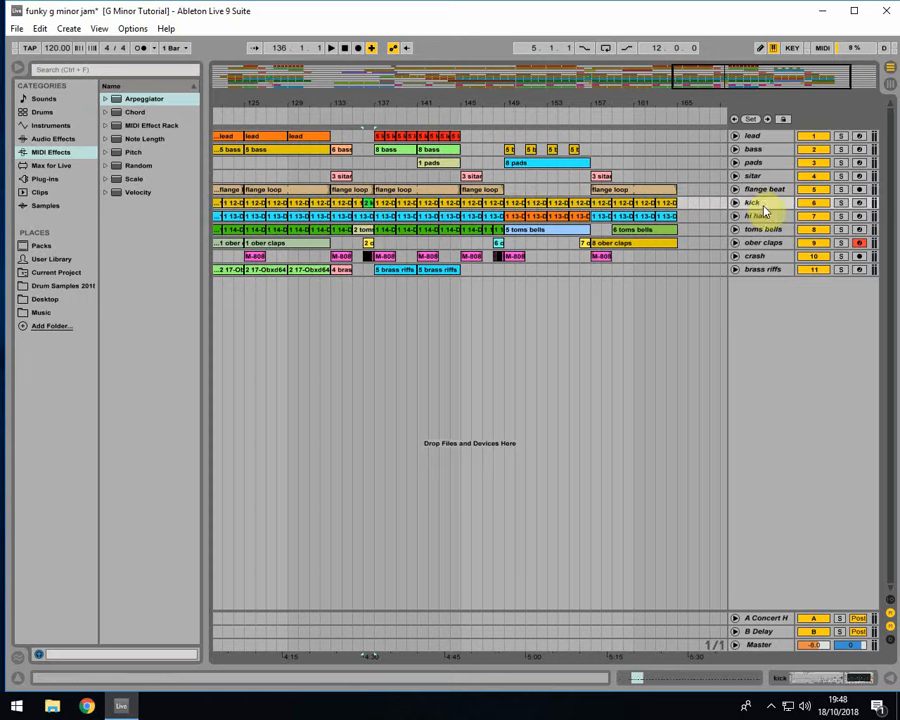
pyautogui.click(737, 203)
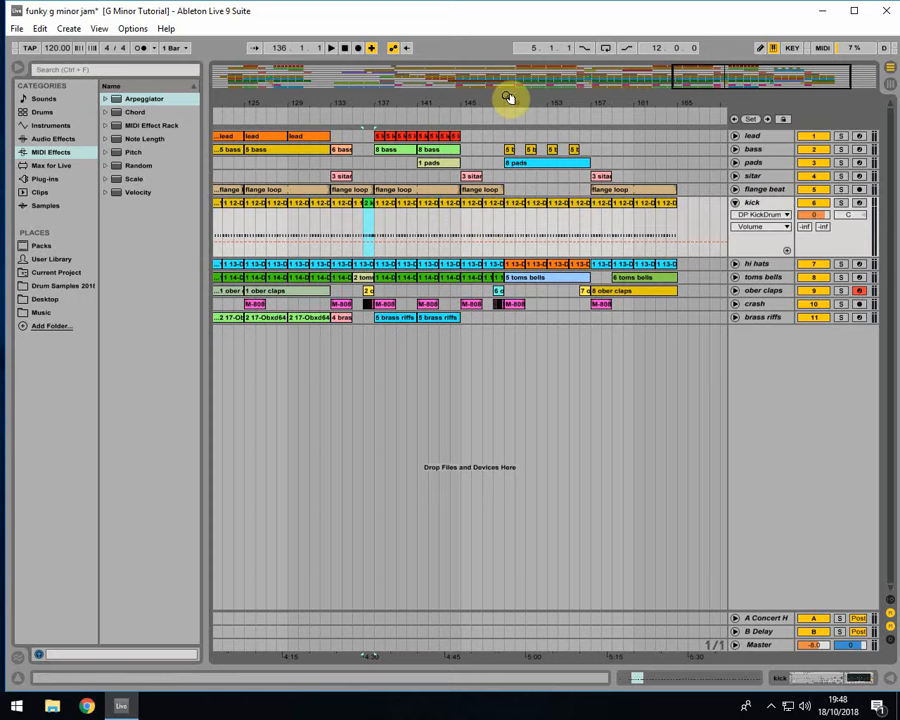
pyautogui.moveTo(506, 96); pyautogui.dragTo(438, 226)
pyautogui.click(441, 226)
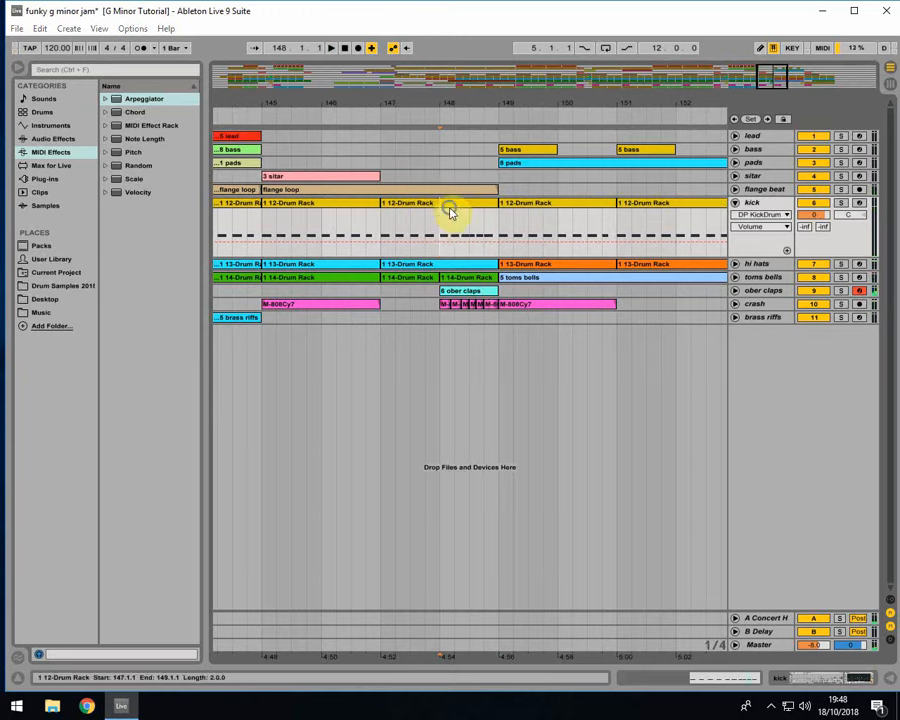
pyautogui.rightClick(448, 208)
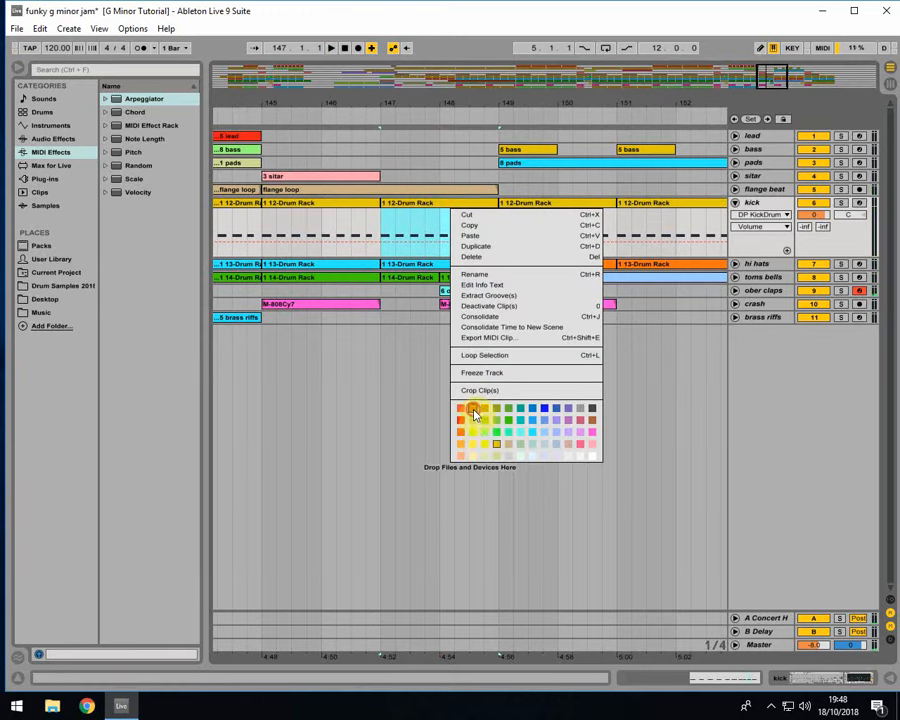
pyautogui.click(474, 412)
# - Copy the orange kick clip from bar 147 to bar 163, play it back and collapse the kick track
pyautogui.moveTo(412, 106); pyautogui.dragTo(410, 101)
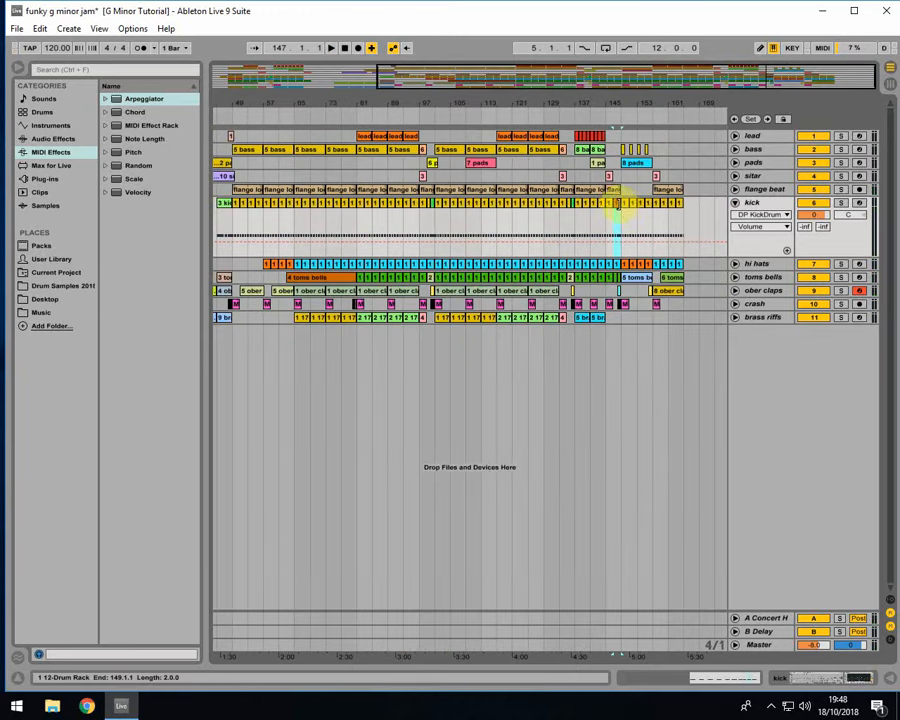
pyautogui.click(677, 210)
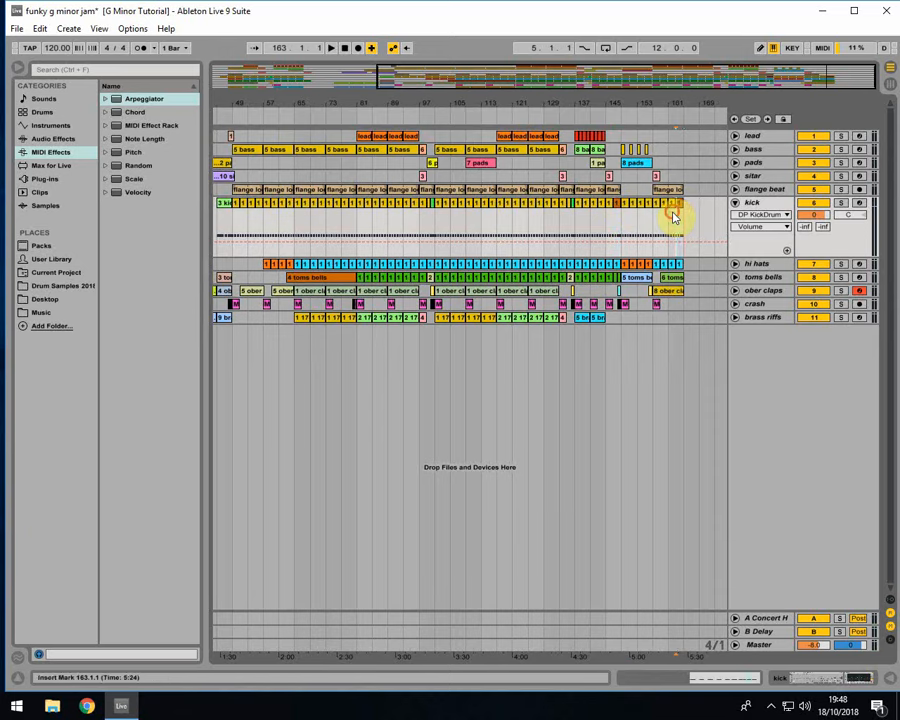
pyautogui.press('space')
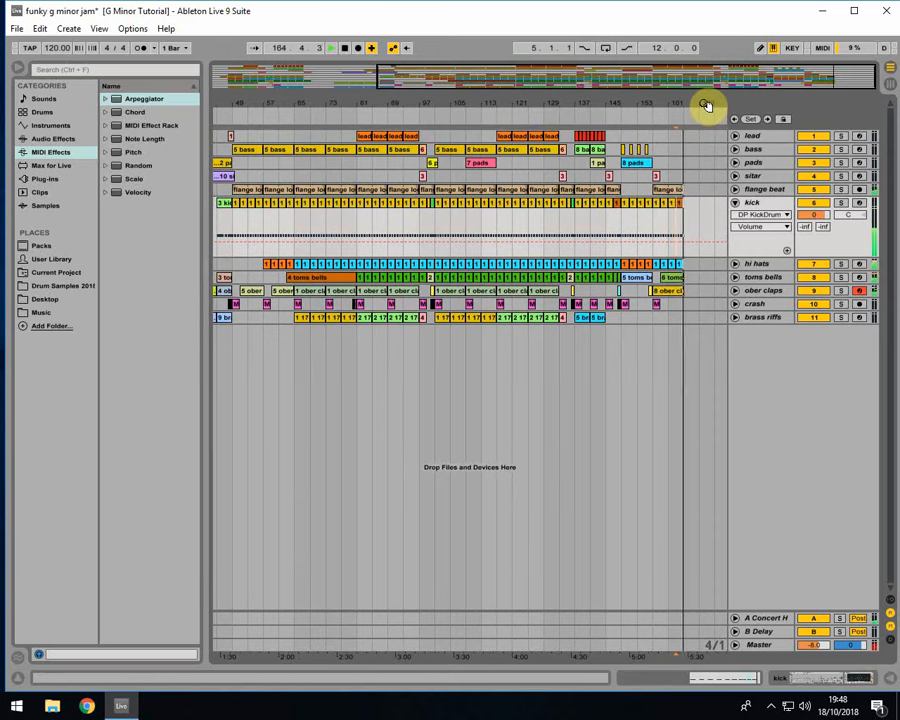
pyautogui.moveTo(707, 106); pyautogui.dragTo(667, 188)
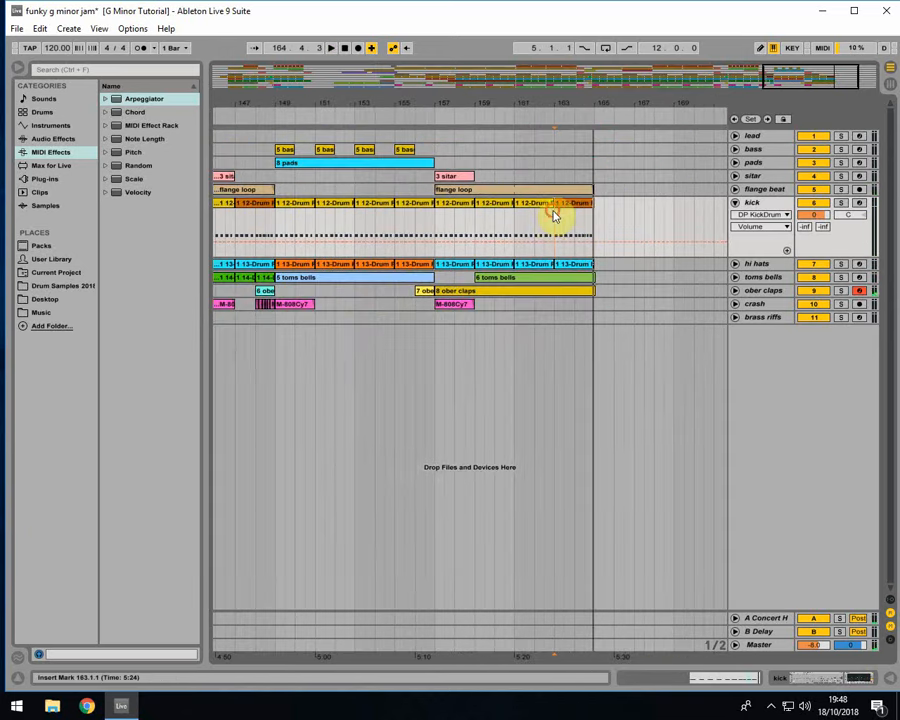
pyautogui.click(735, 202)
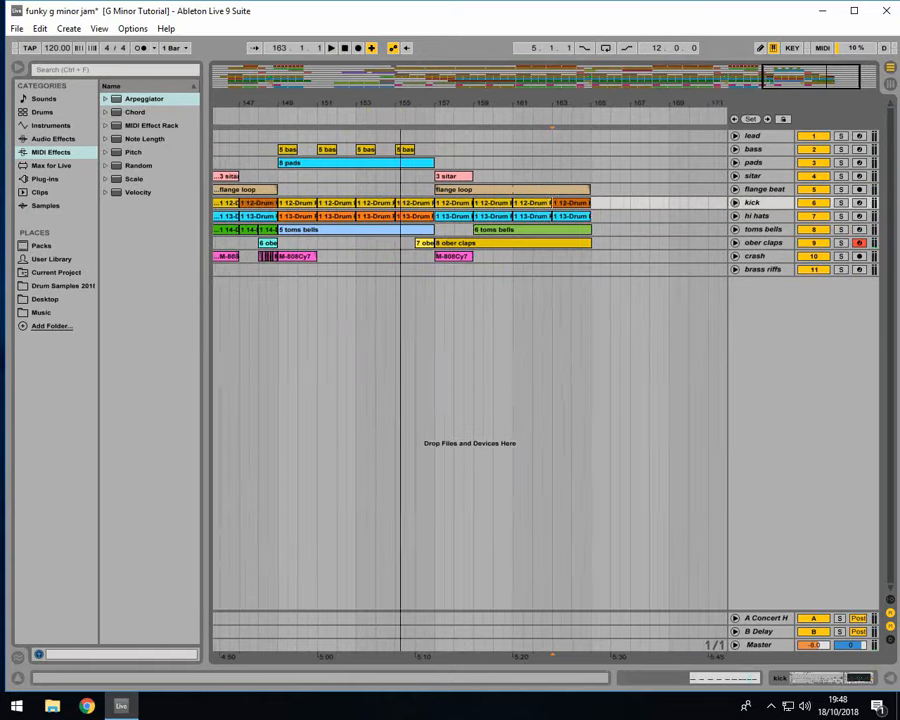
# - Play back the arrangement briefly from bar 117 to judge which section to reuse
pyautogui.moveTo(400, 108); pyautogui.dragTo(560, 110)
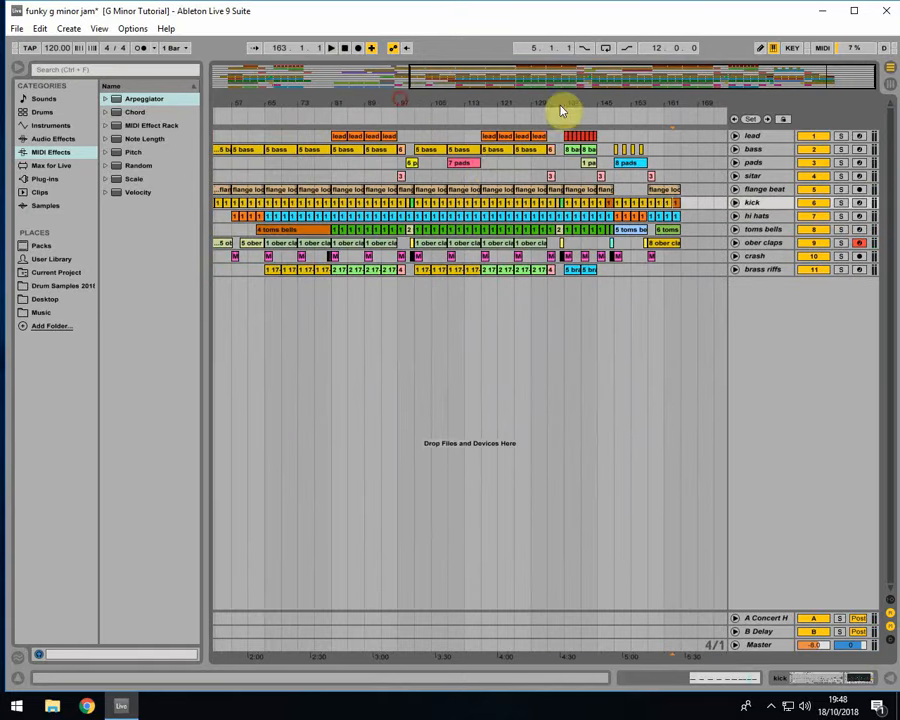
pyautogui.click(481, 176)
pyautogui.press('space')
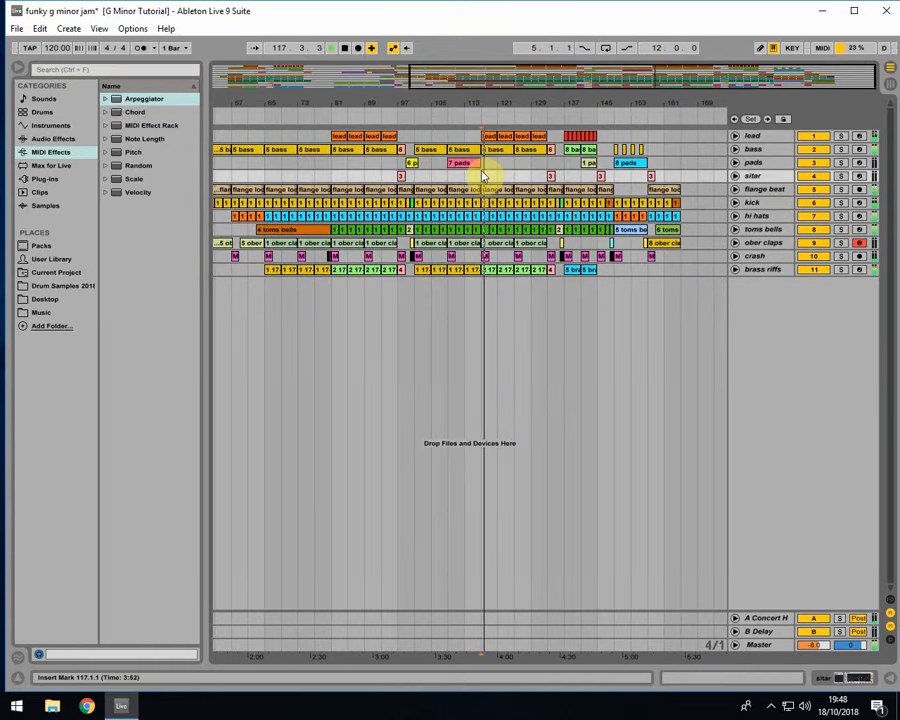
pyautogui.press('space')
pyautogui.click(486, 288)
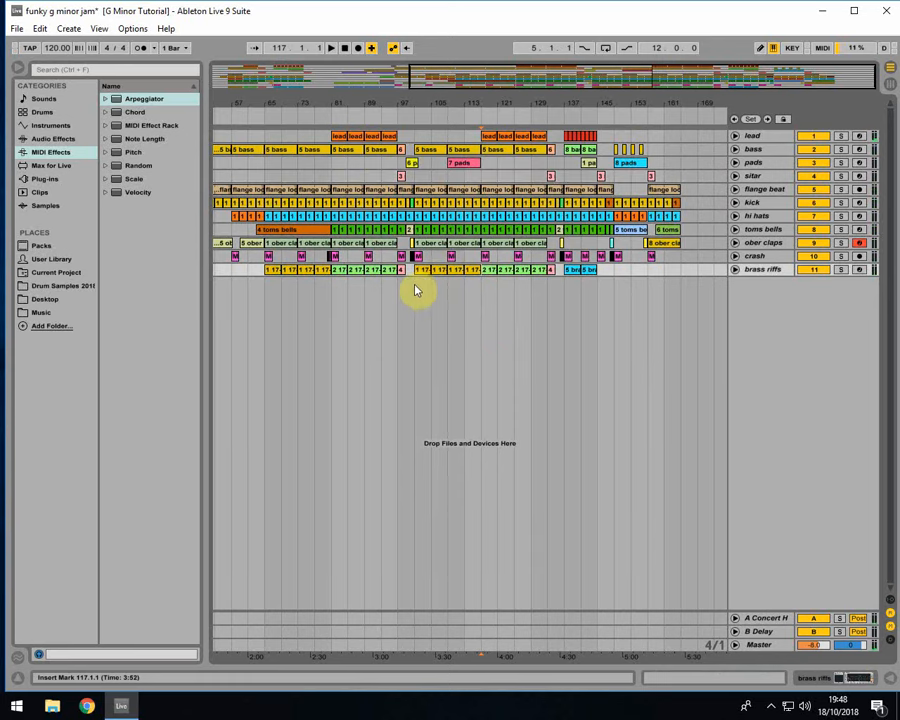
# - Copy bars 101–109 of all tracks from bass to brass riffs to bar 165 and play back the transition
pyautogui.moveTo(418, 205); pyautogui.dragTo(450, 155)
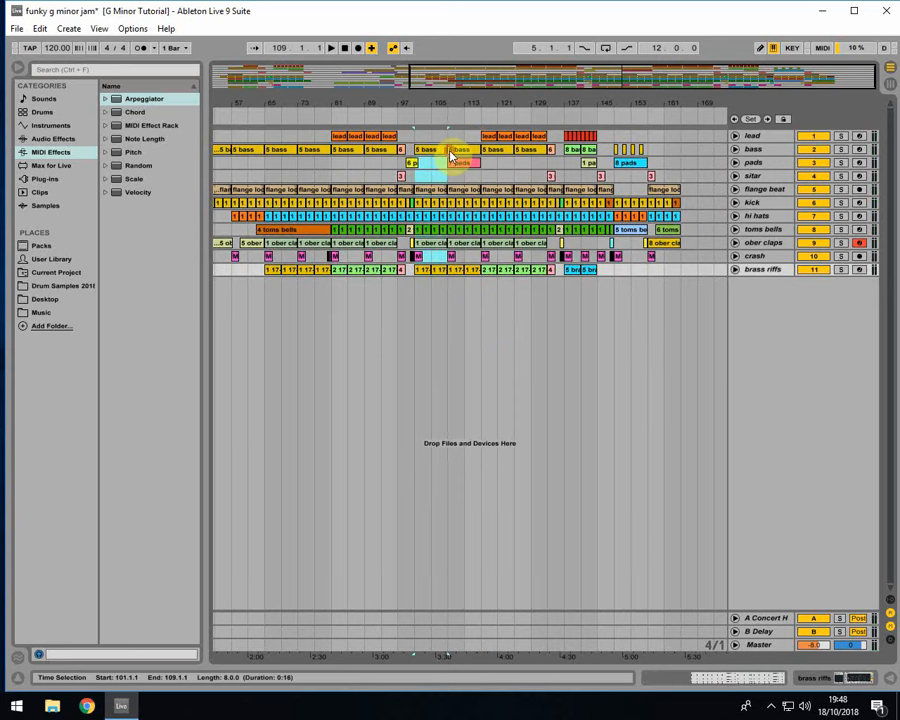
pyautogui.click(410, 164)
pyautogui.click(430, 155)
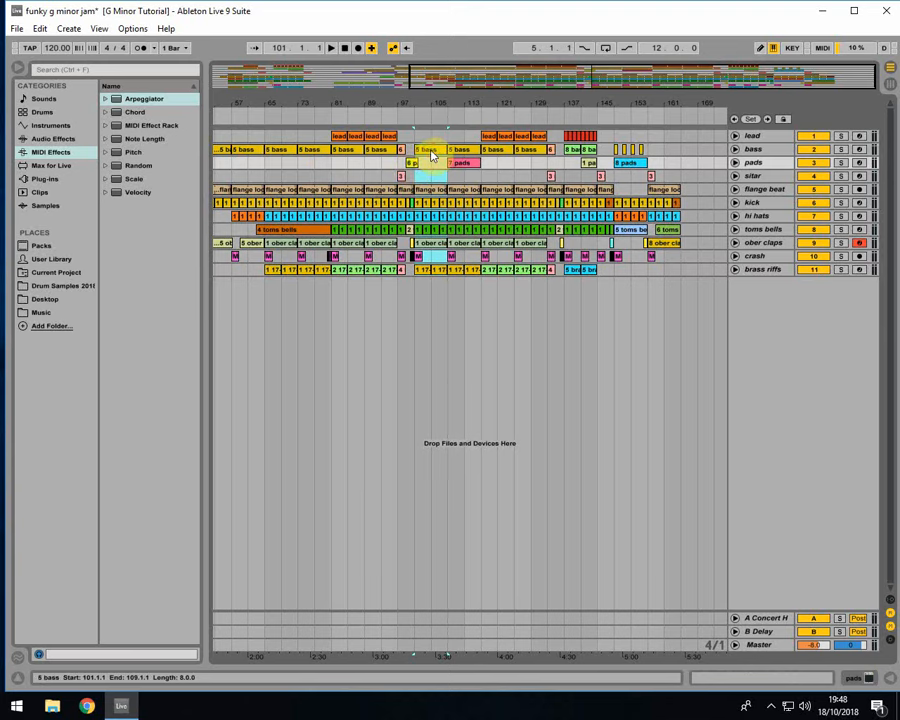
pyautogui.moveTo(435, 155); pyautogui.dragTo(690, 148)
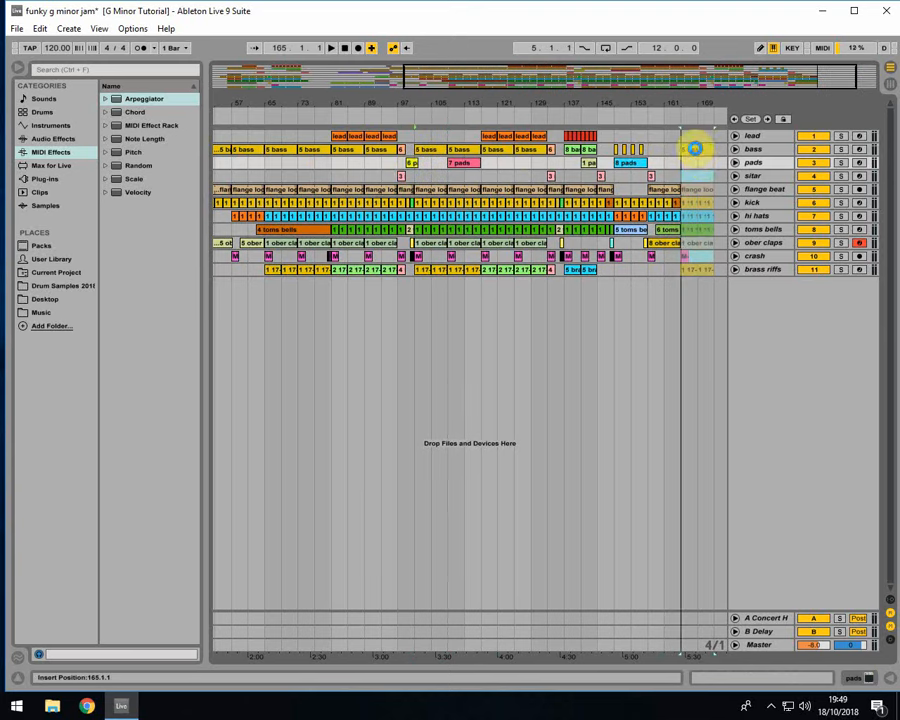
pyautogui.click(660, 178)
pyautogui.press('space')
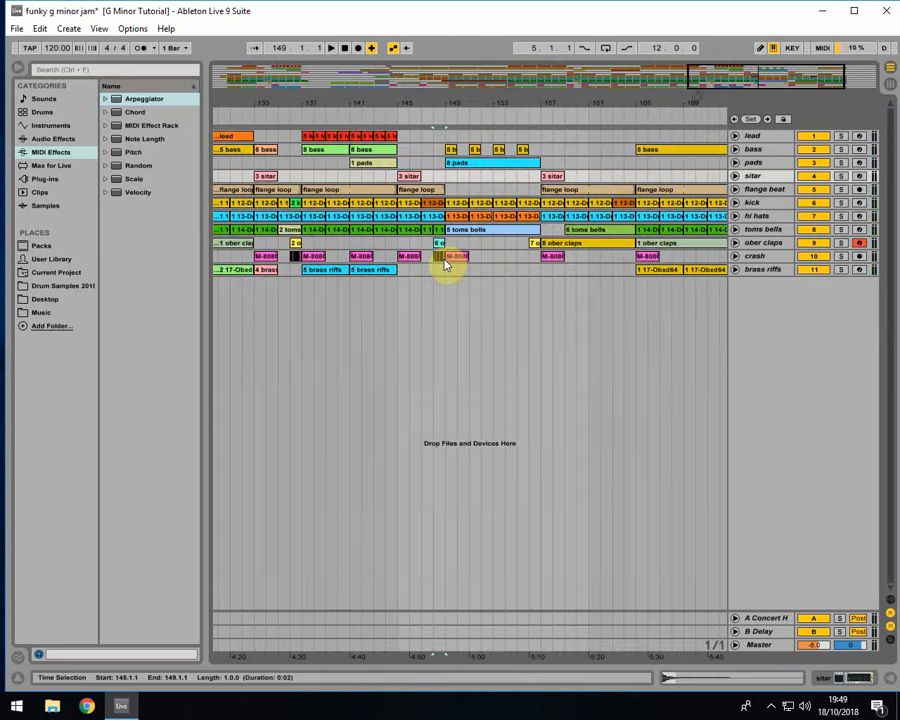
# - Copy the one-bar crash roll from bar 148 to bar 164 and play it back from bar 163
pyautogui.moveTo(434, 260); pyautogui.dragTo(635, 263)
pyautogui.click(612, 259)
pyautogui.press('space')
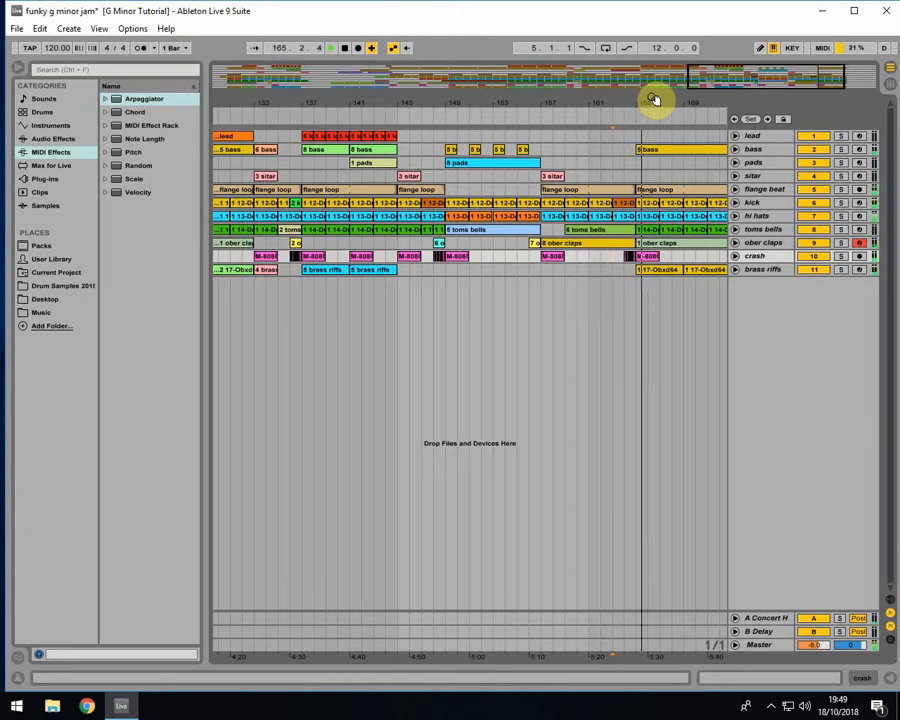
pyautogui.moveTo(652, 100); pyautogui.dragTo(553, 100)
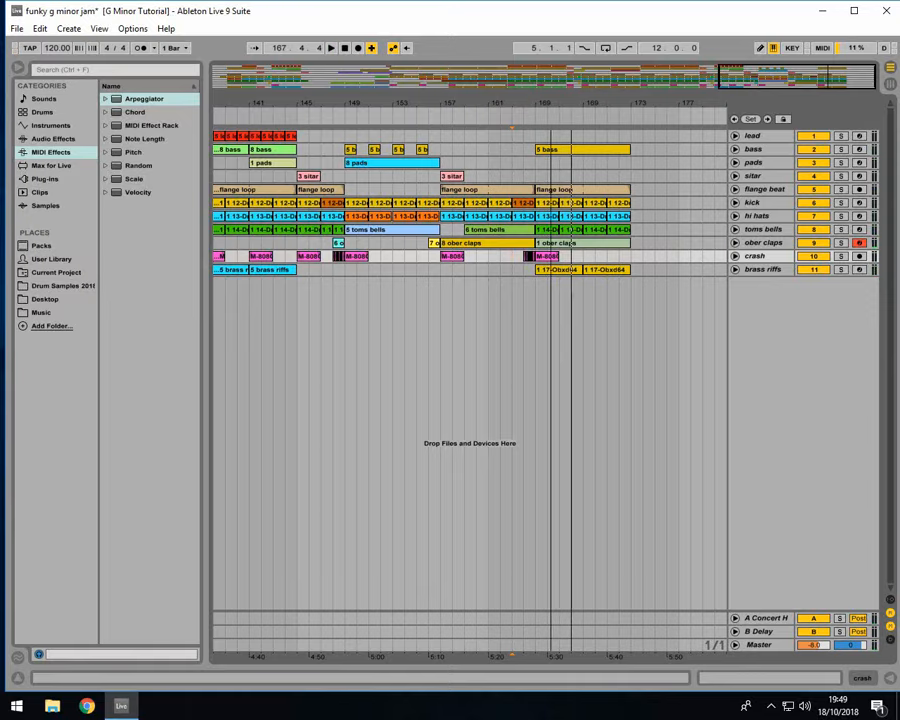
# - Examine the toms bells, pads and bass clips between bars 141 and 157, and place the insert marker at bar 173 on the pads track
pyautogui.moveTo(553, 100); pyautogui.dragTo(694, 100)
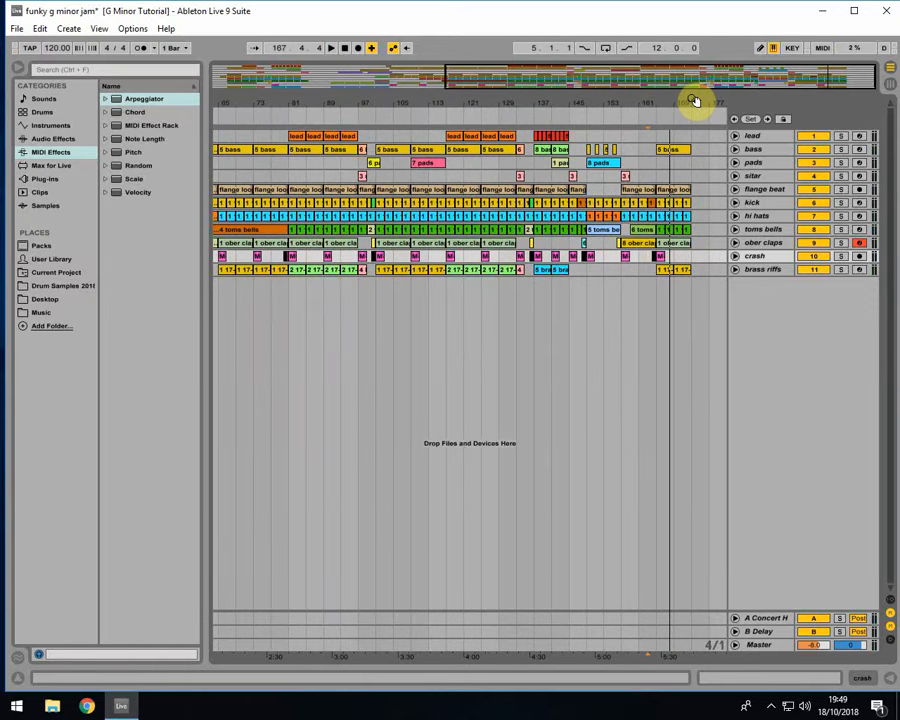
pyautogui.moveTo(694, 100); pyautogui.dragTo(679, 112)
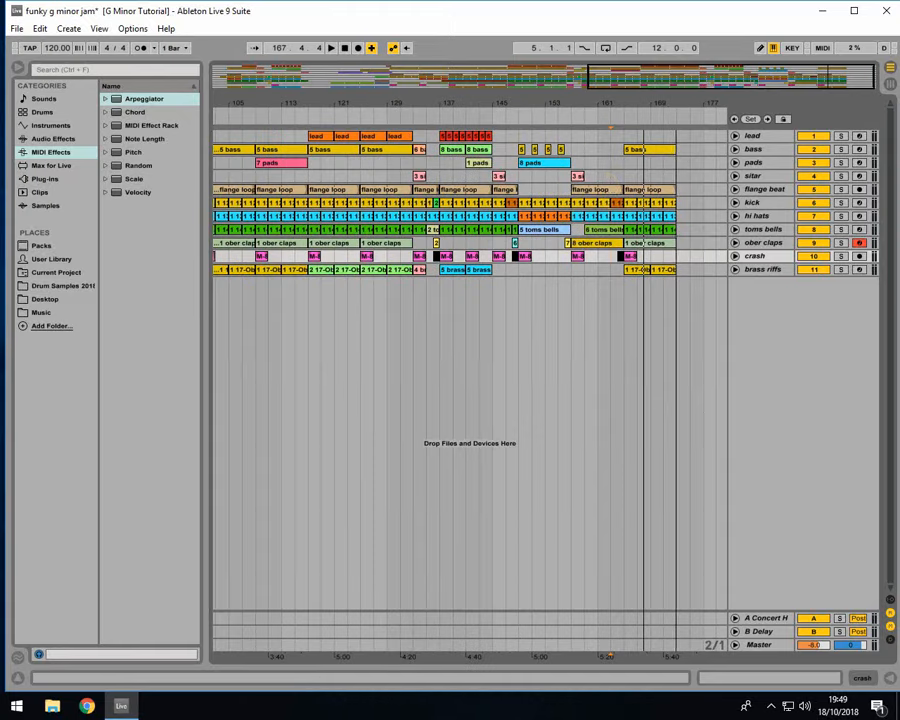
pyautogui.click(534, 231)
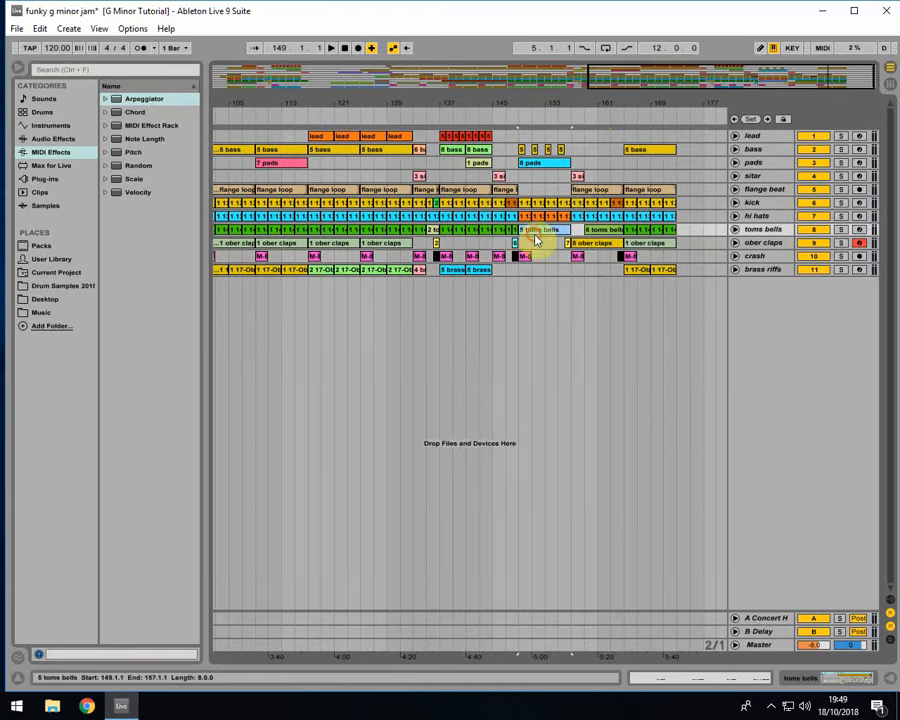
pyautogui.click(531, 168)
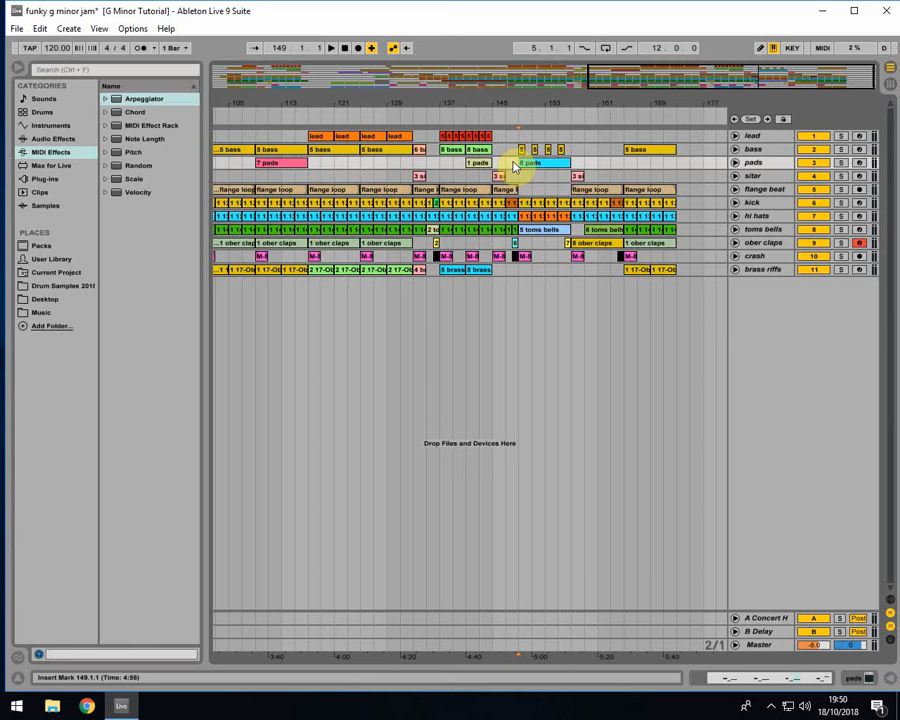
pyautogui.click(474, 164)
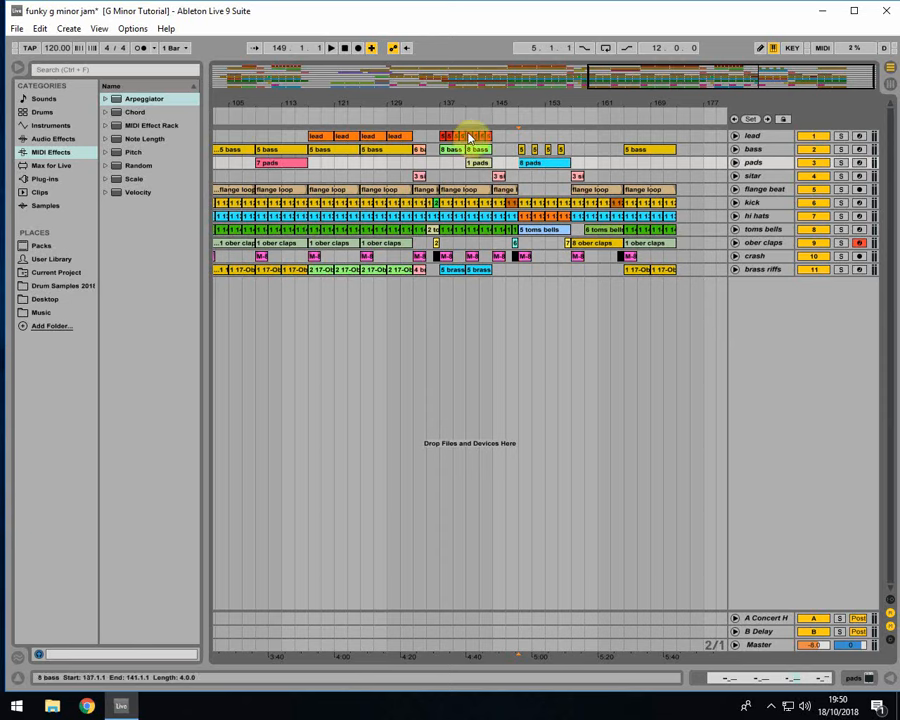
pyautogui.click(478, 153)
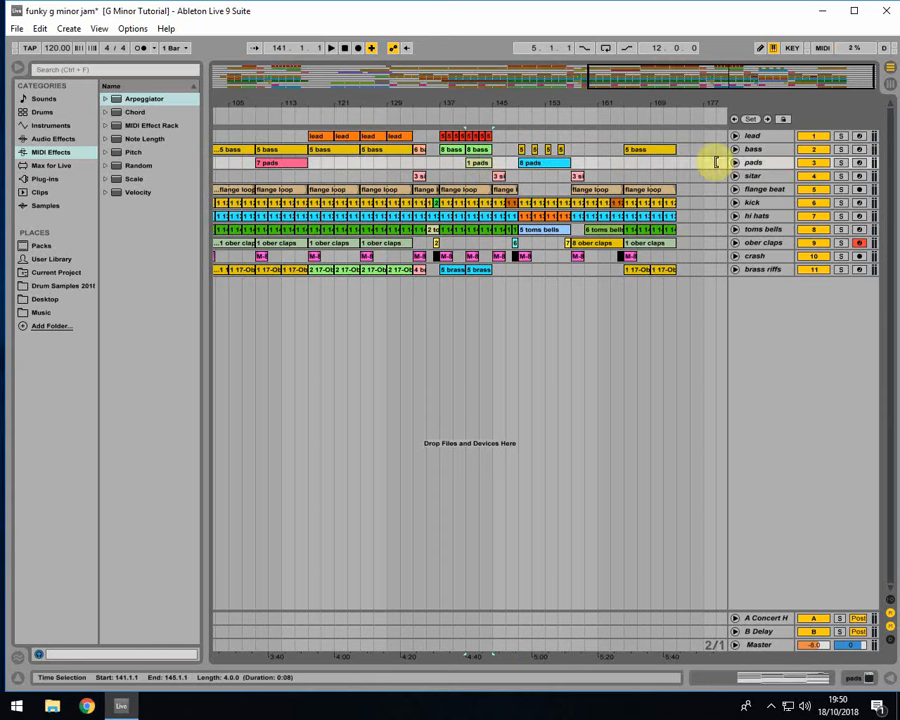
pyautogui.click(677, 162)
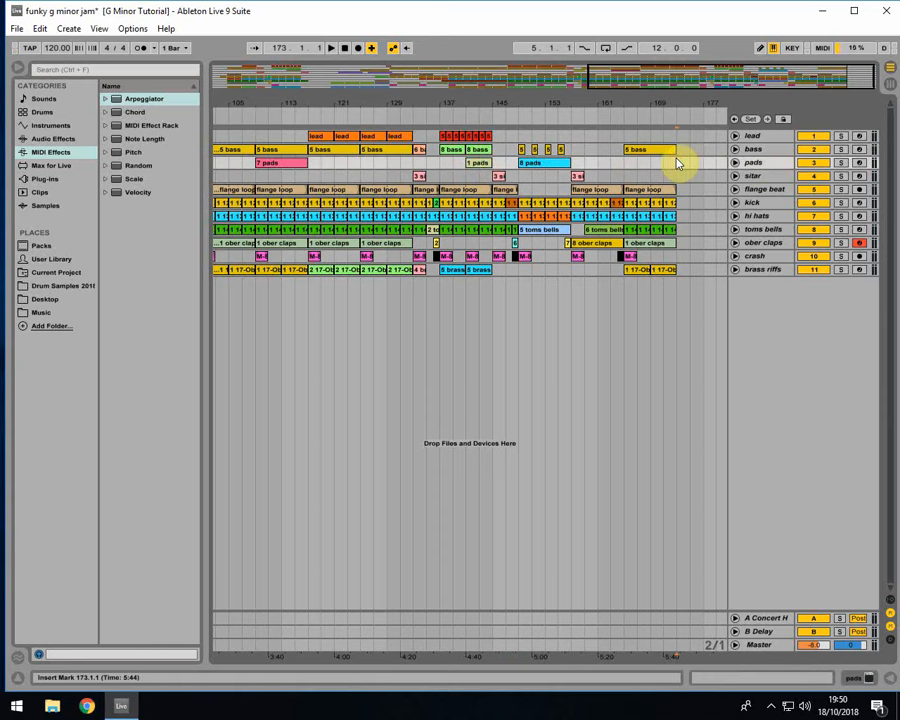